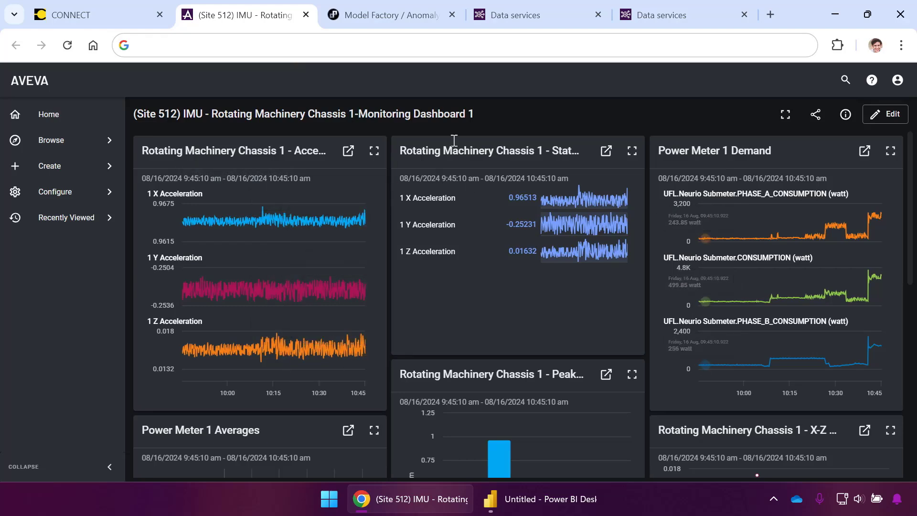
# - View the overview of Anomaly Detection Model 1 and the Get Data sources in Power BI Desktop, returning to the browser
pyautogui.click(400, 27)
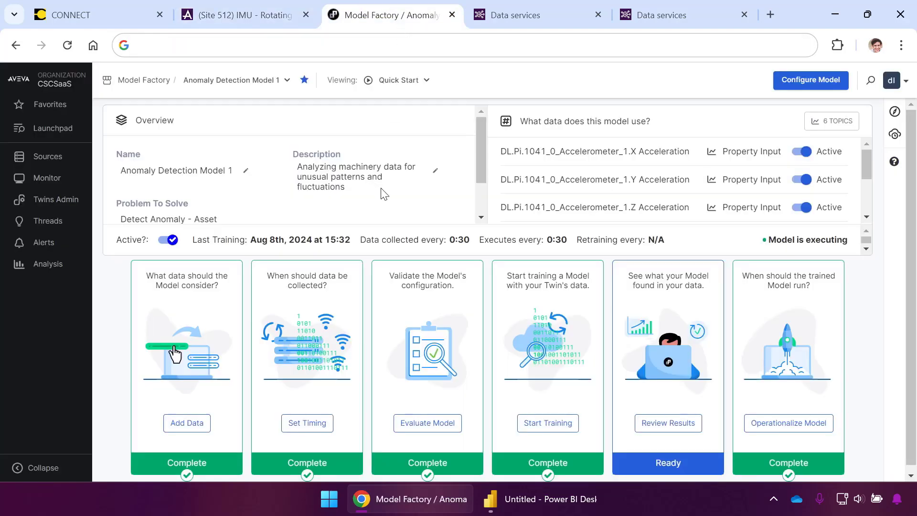
pyautogui.click(540, 499)
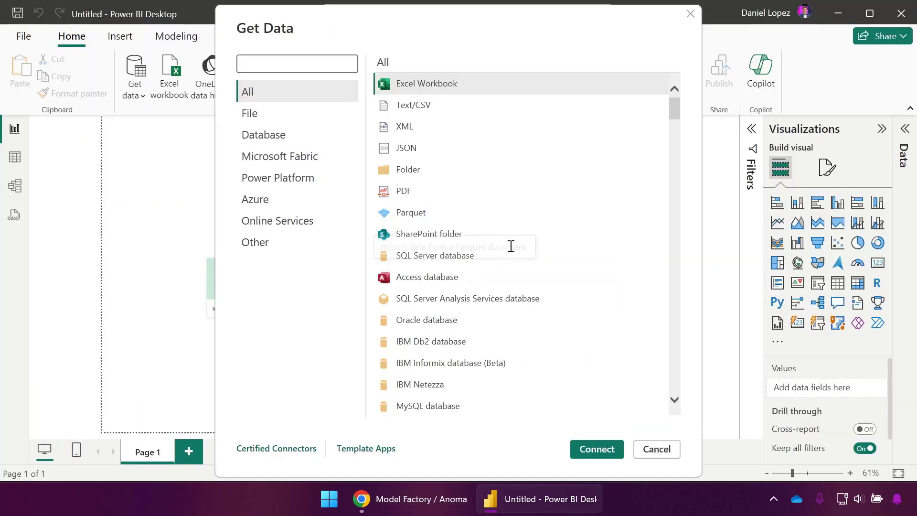
pyautogui.click(429, 499)
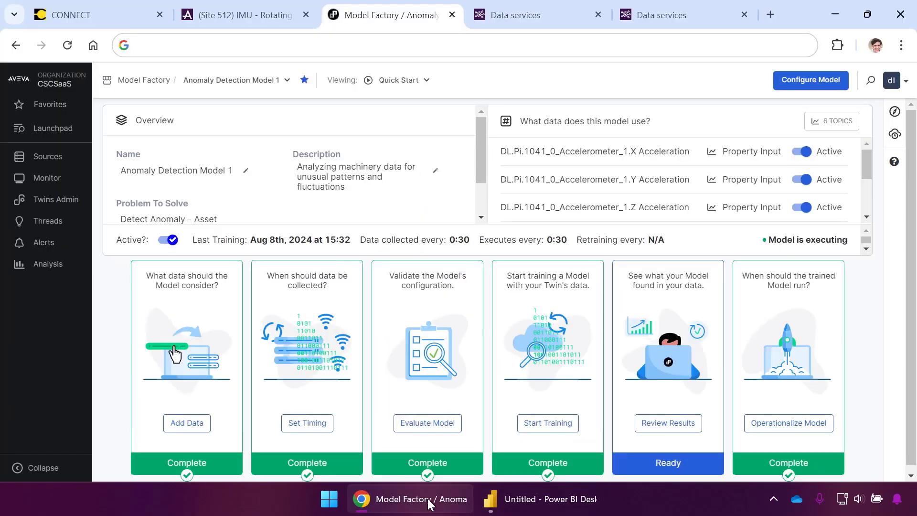
# - Examine the list of available streams in the Sequential Data Store
pyautogui.click(521, 19)
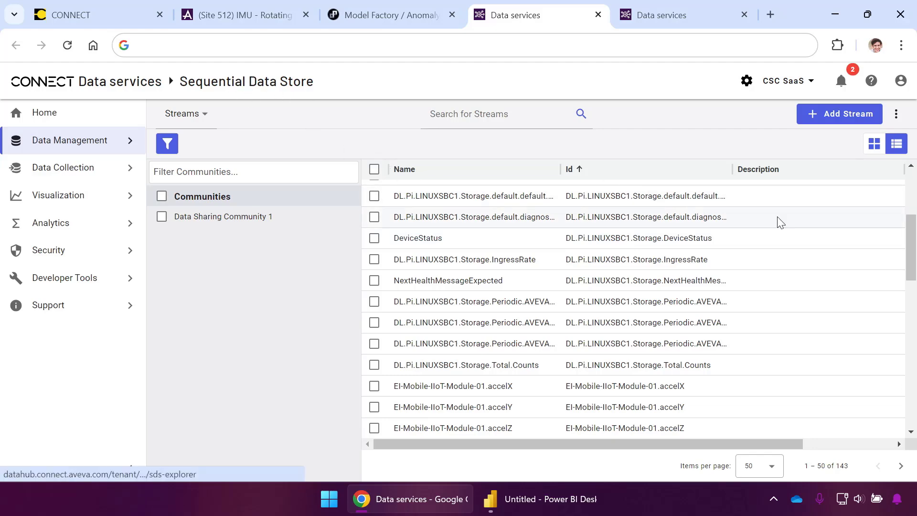
pyautogui.moveTo(910, 234); pyautogui.dragTo(915, 191)
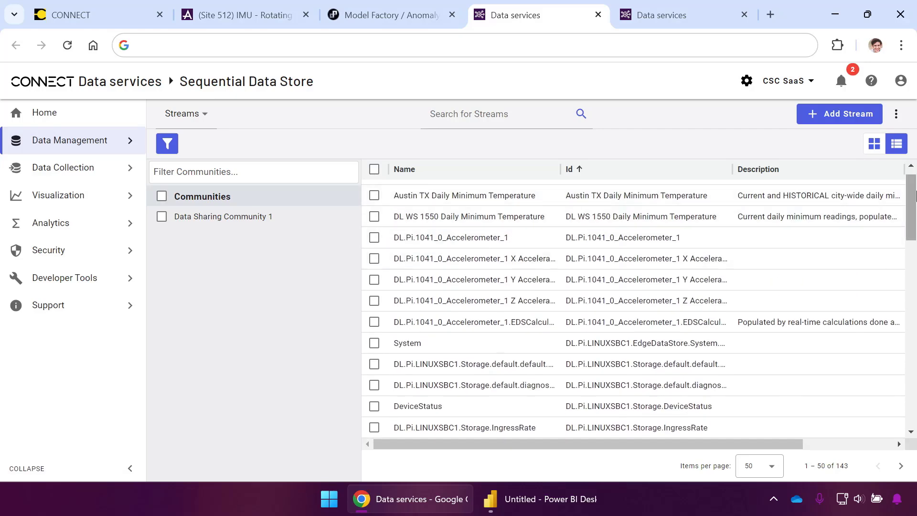
pyautogui.moveTo(915, 196)
pyautogui.mouseDown()
pyautogui.moveTo(911, 293)
pyautogui.moveTo(911, 190)
pyautogui.mouseUp()
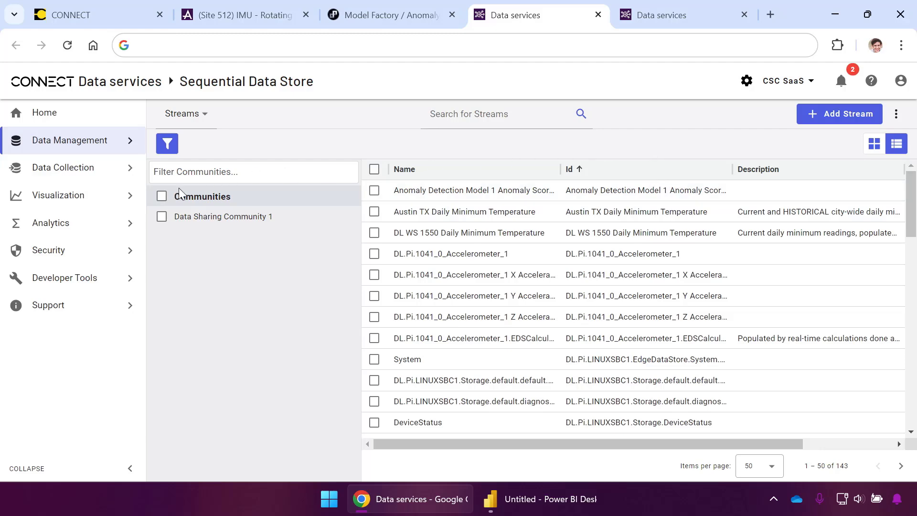
pyautogui.moveTo(108, 202)
# - Create a new asset with type <None> in Asset Explorer, named Machine74656 and described as "Rotating machinery"
pyautogui.click(643, 20)
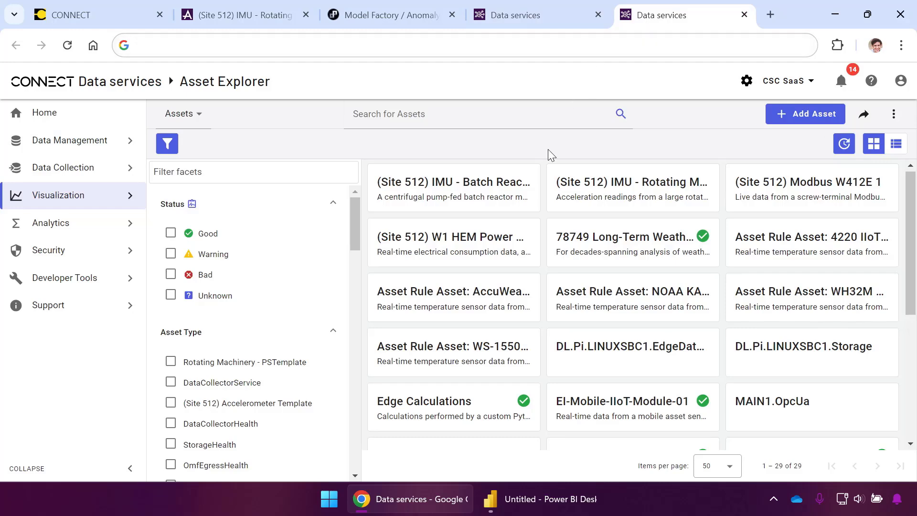
pyautogui.click(818, 116)
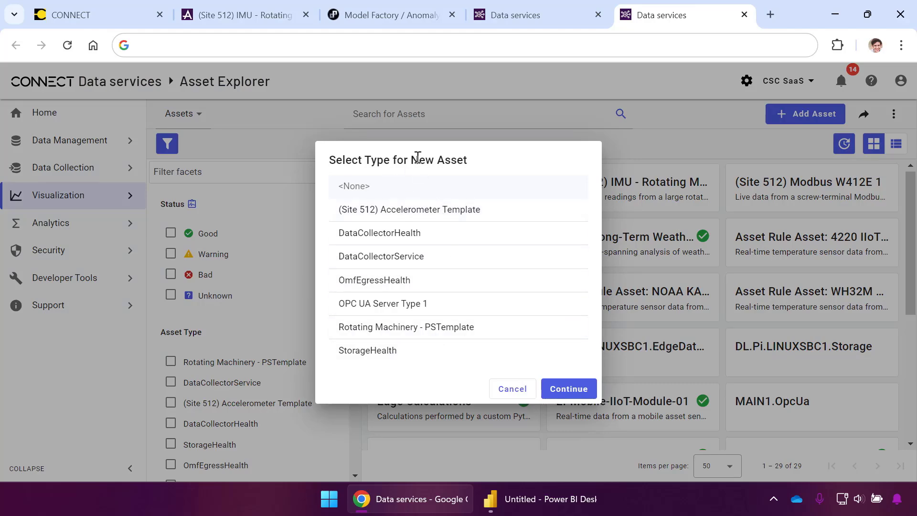
pyautogui.click(580, 391)
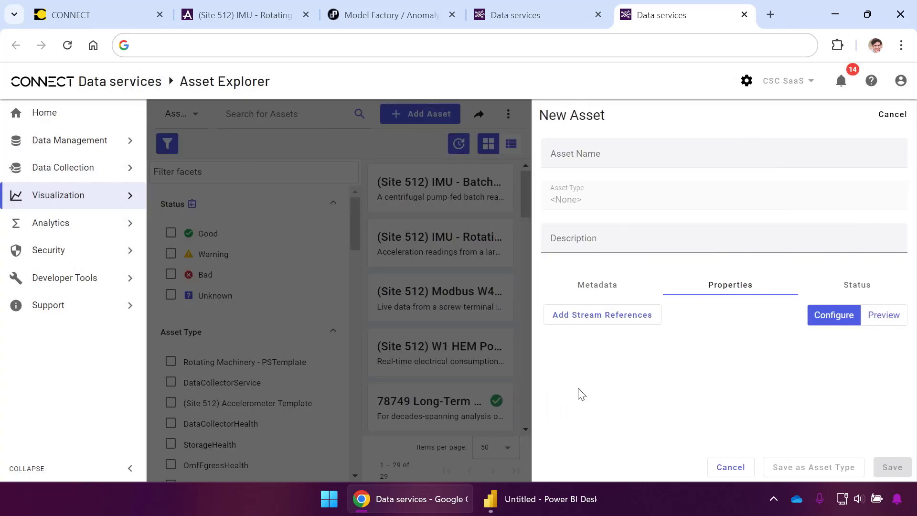
pyautogui.click(626, 156)
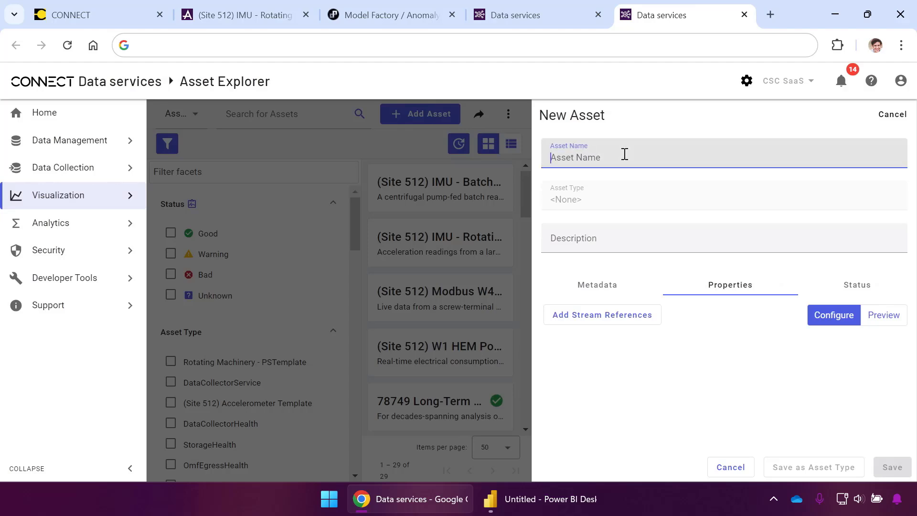
pyautogui.write('Machine74656')
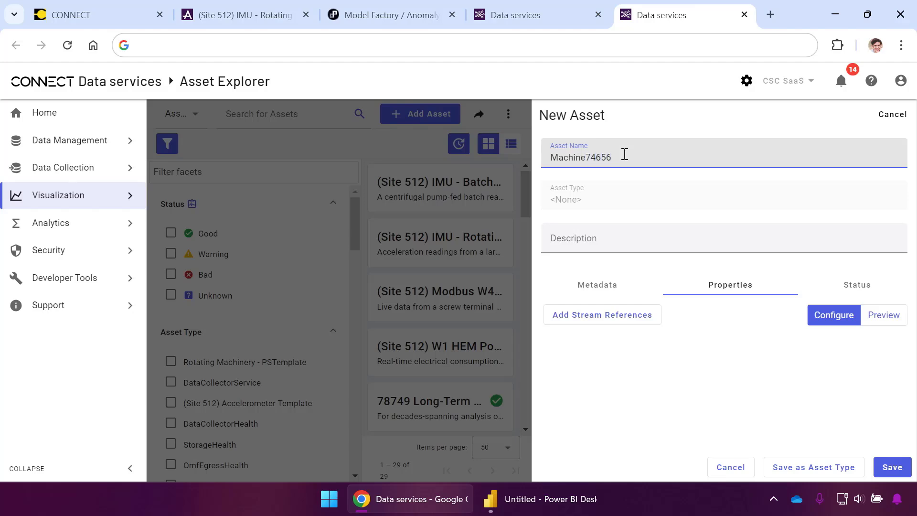
pyautogui.click(584, 237)
pyautogui.write('Rotating machinery')
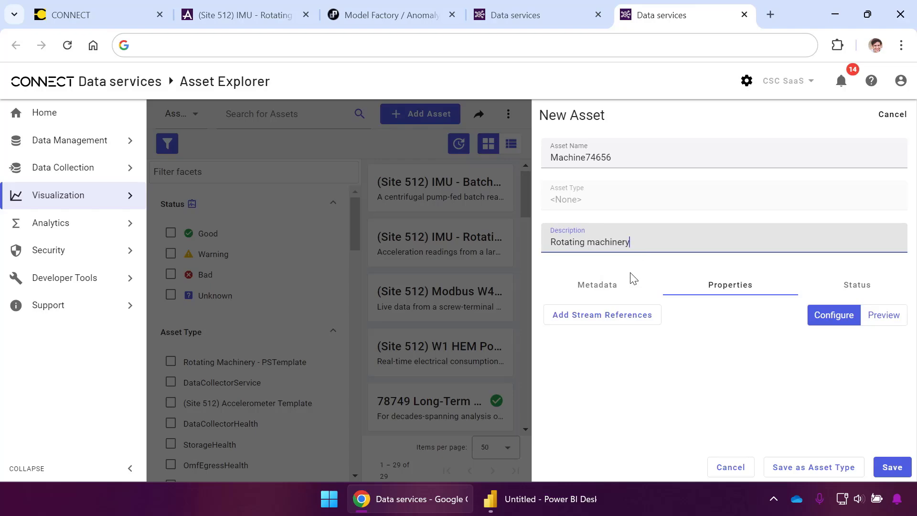
# - Review the Sequential Data Store streams again and return to the new asset form
pyautogui.click(549, 22)
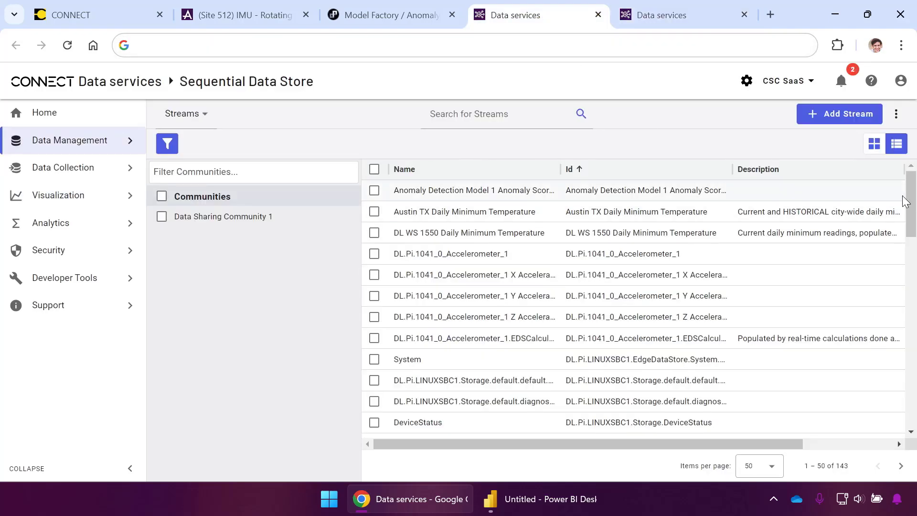
pyautogui.moveTo(910, 204)
pyautogui.mouseDown()
pyautogui.moveTo(913, 387)
pyautogui.moveTo(912, 199)
pyautogui.mouseUp()
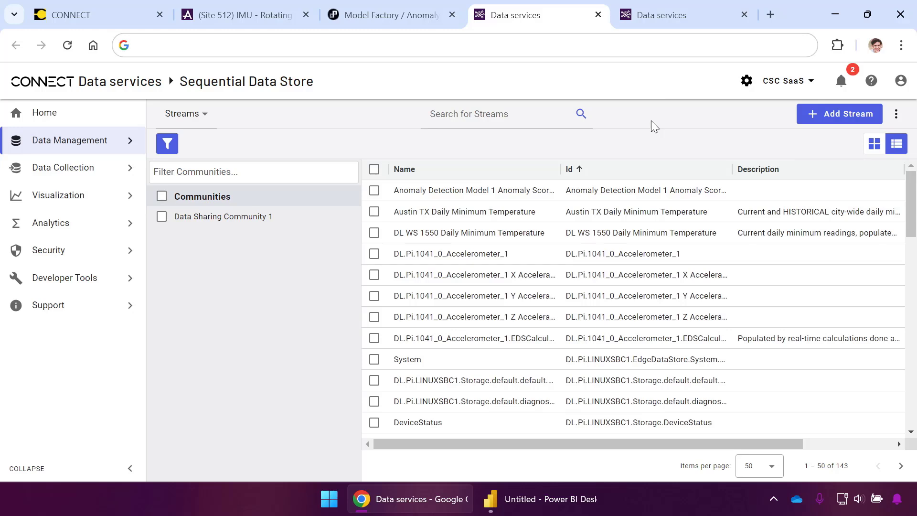
pyautogui.click(664, 19)
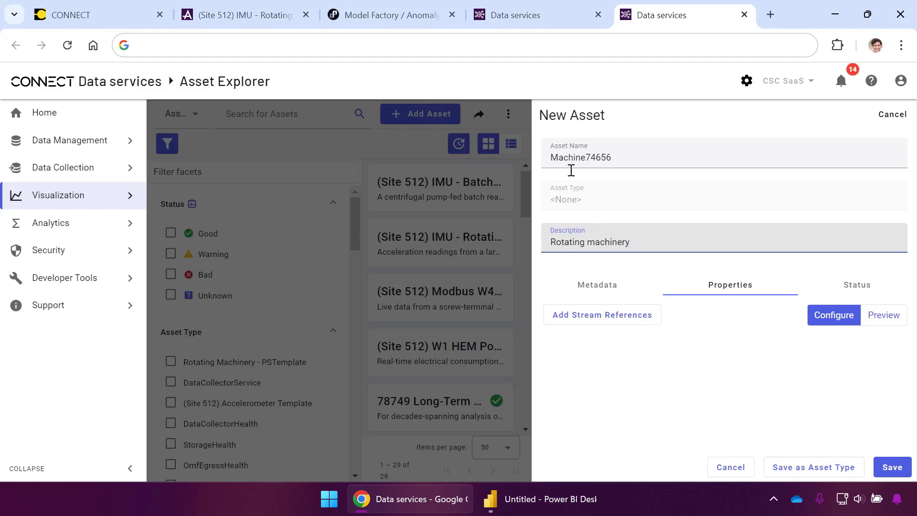
# - Add a String metadata entry named Make with the value KDY to the asset
pyautogui.click(617, 285)
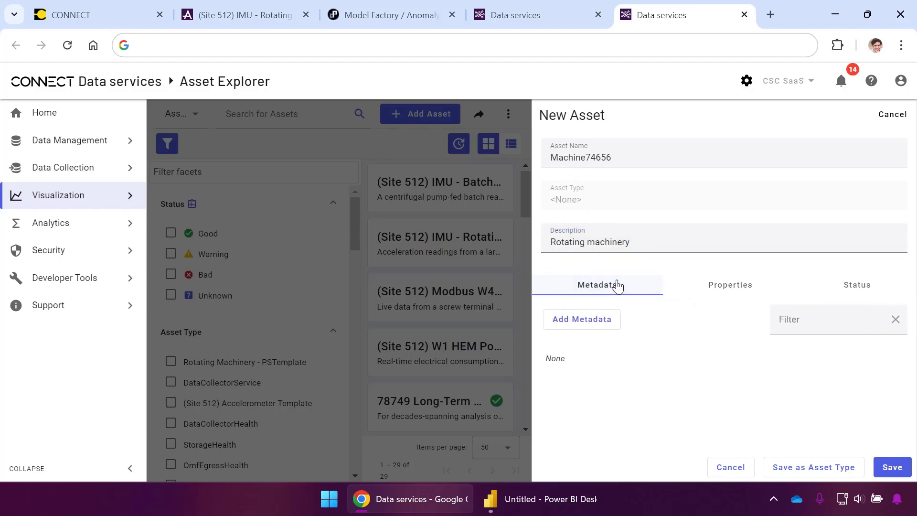
pyautogui.click(596, 323)
pyautogui.click(584, 369)
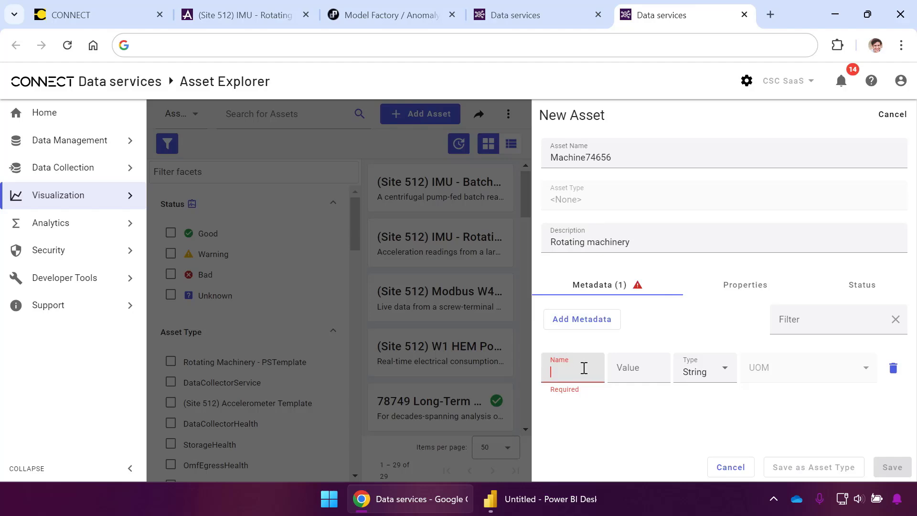
pyautogui.write('Make')
pyautogui.click(637, 370)
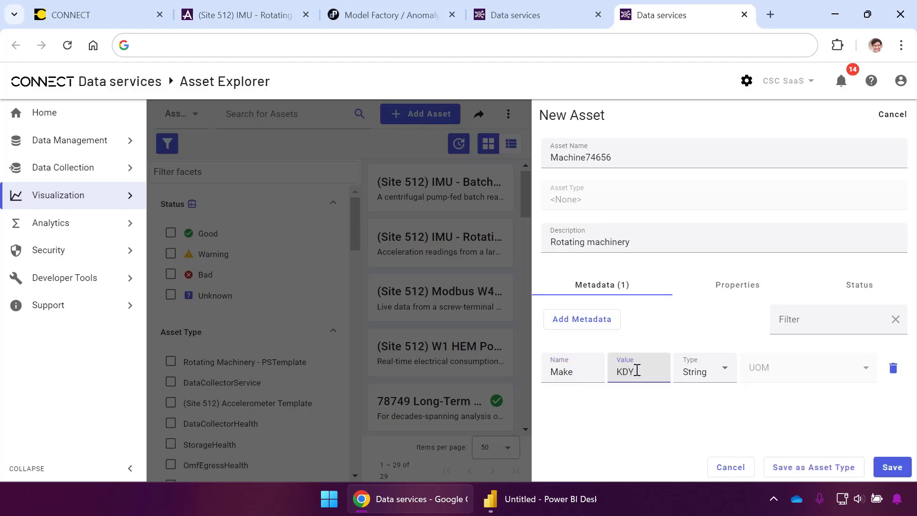
# - Add a second String metadata entry named Model with the value INT3
pyautogui.click(603, 322)
pyautogui.click(584, 409)
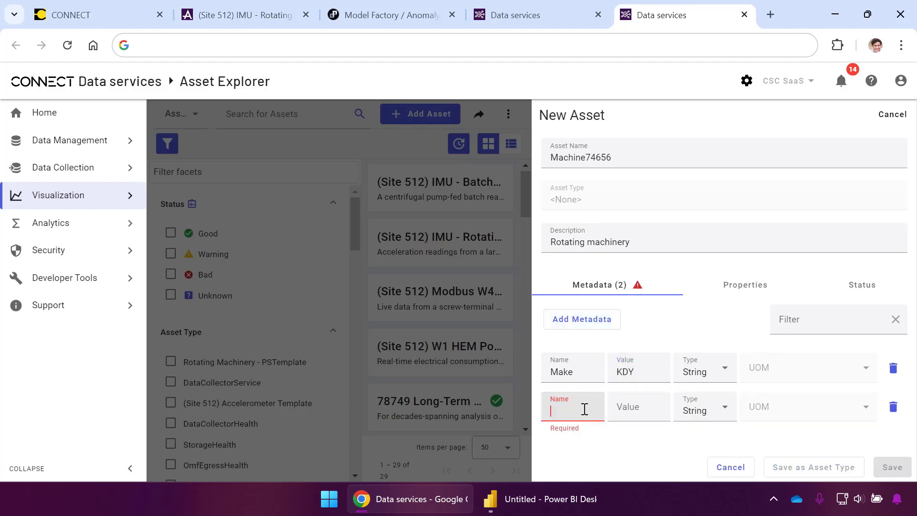
pyautogui.write('Model')
pyautogui.press('Tab')
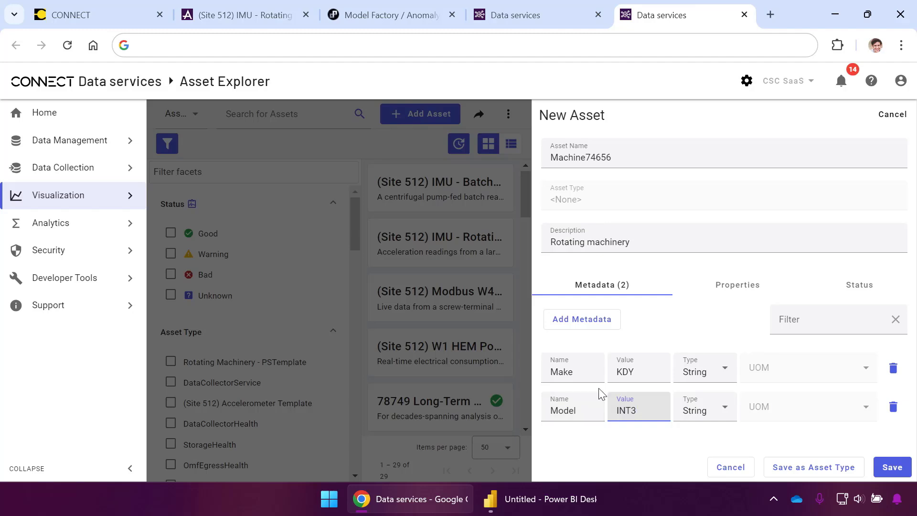
# - Add a third String metadata entry named Protocols with the value "OPC UA, OMF"
pyautogui.click(583, 320)
pyautogui.click(573, 383)
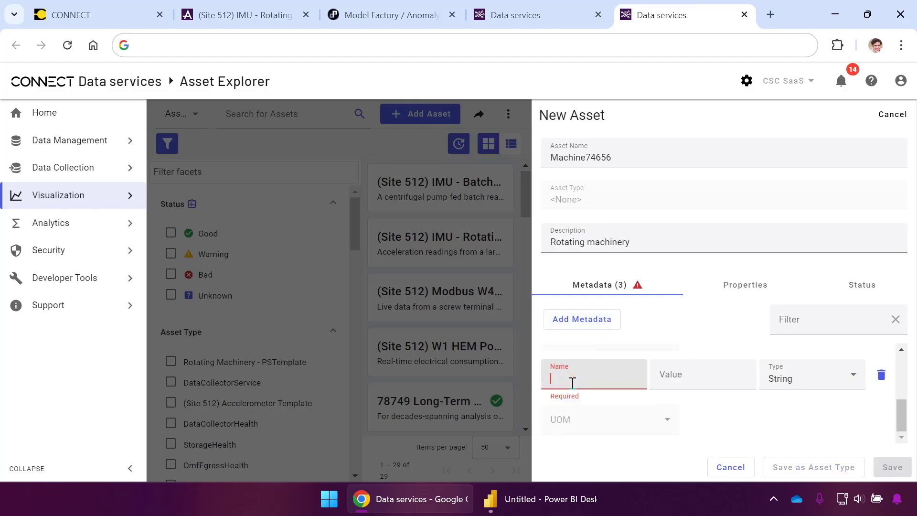
pyautogui.write('Protocols')
pyautogui.press('Tab')
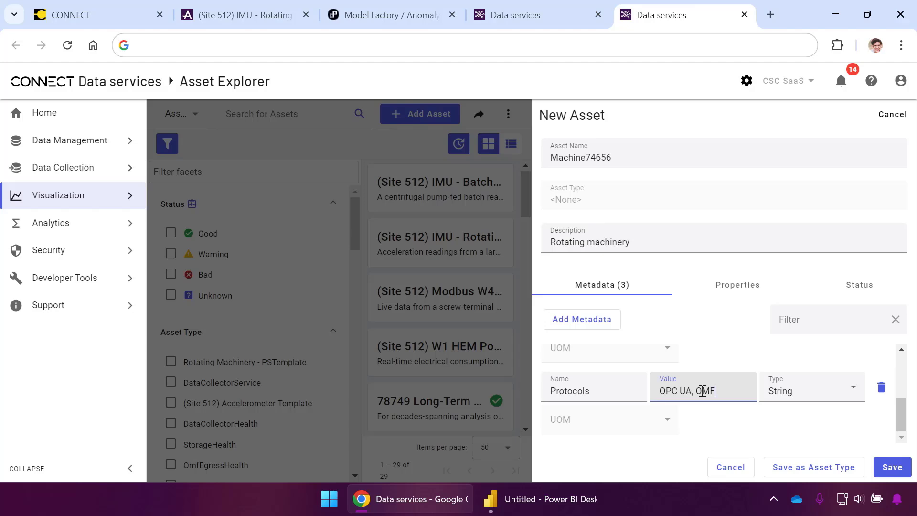
pyautogui.moveTo(902, 414); pyautogui.dragTo(902, 370)
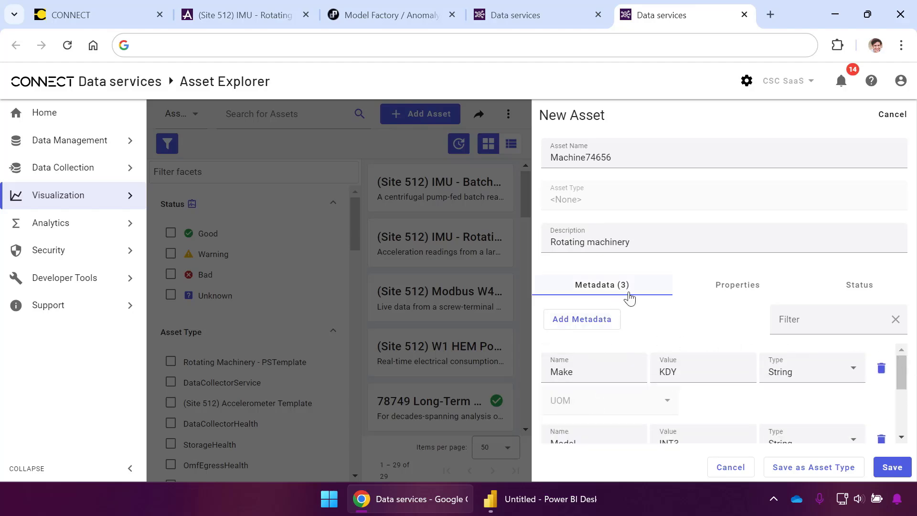
# - Search the streams for *1041* and add the X, Y and Z acceleration streams without a PI_main1 Id as the asset's stream references
pyautogui.click(737, 290)
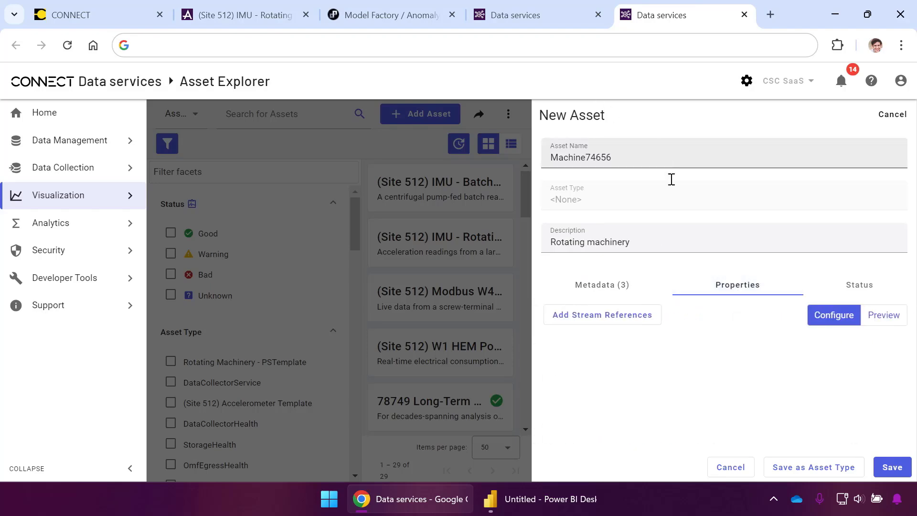
pyautogui.click(531, 19)
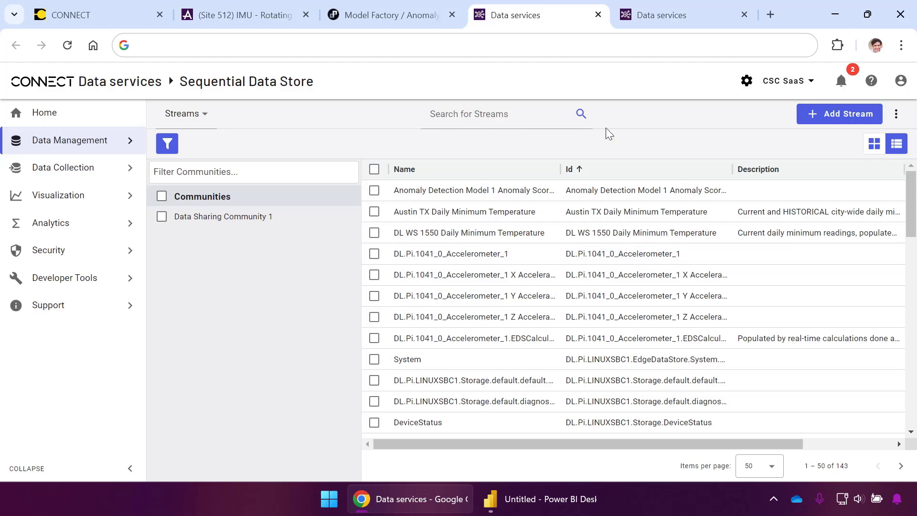
pyautogui.click(660, 17)
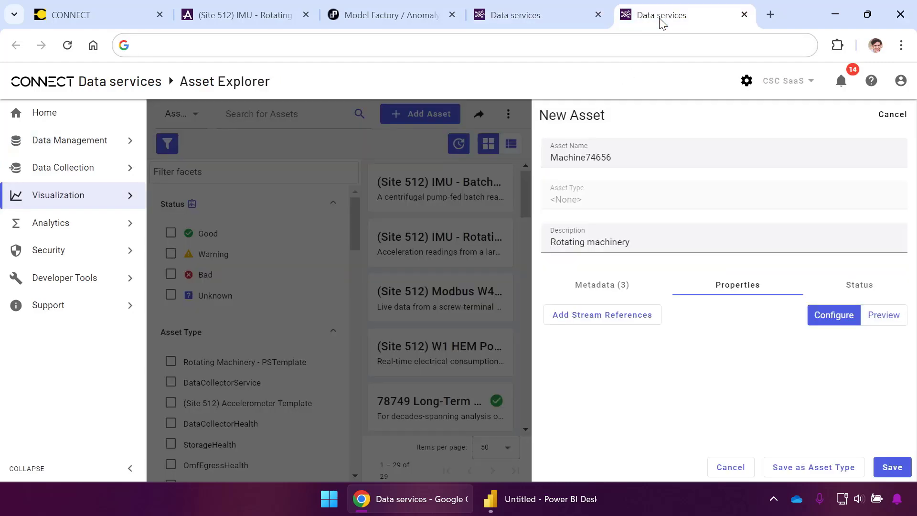
pyautogui.click(612, 321)
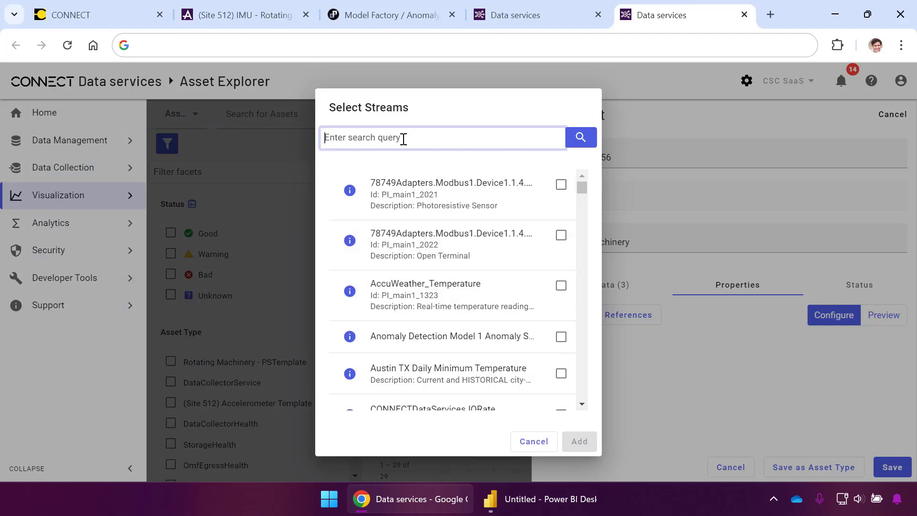
pyautogui.write('*')
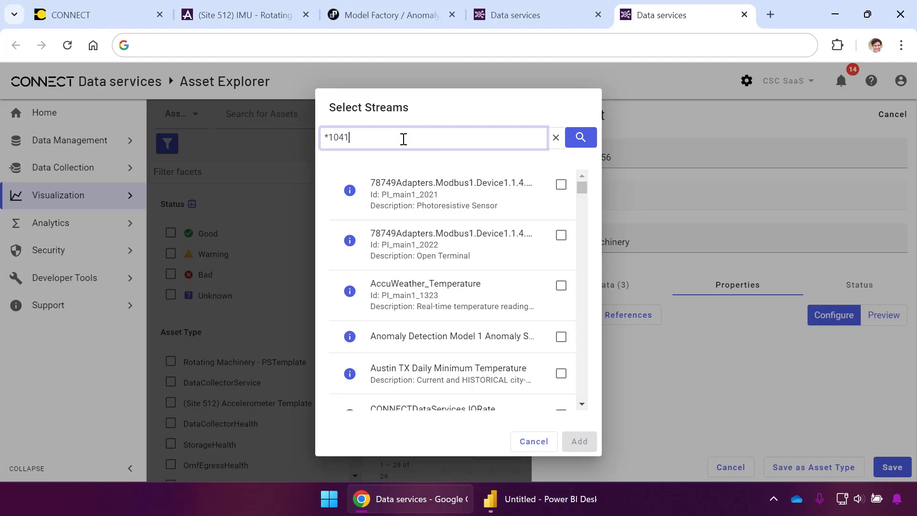
pyautogui.press('Return')
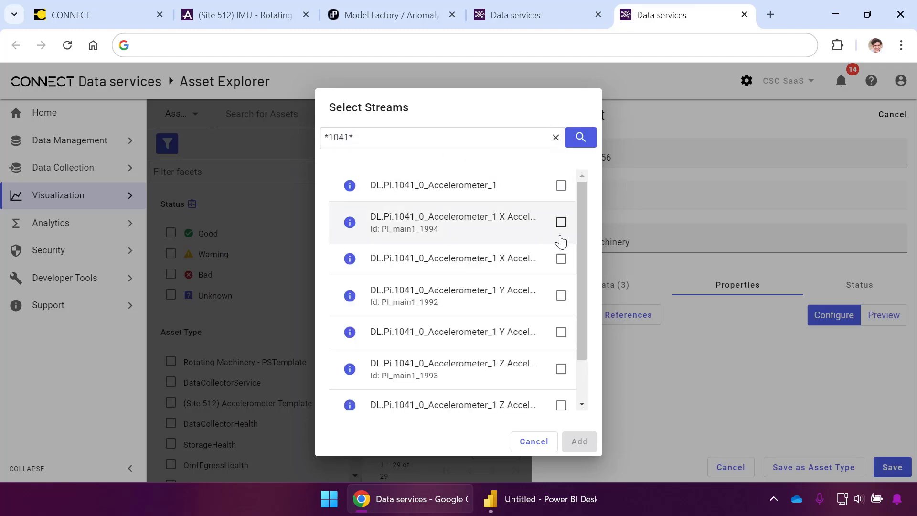
pyautogui.click(562, 259)
pyautogui.click(561, 332)
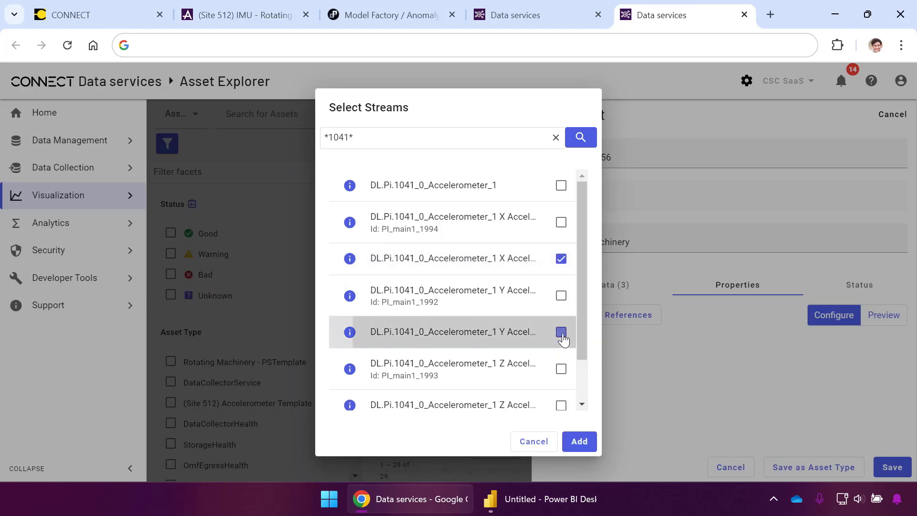
pyautogui.click(562, 405)
pyautogui.click(580, 441)
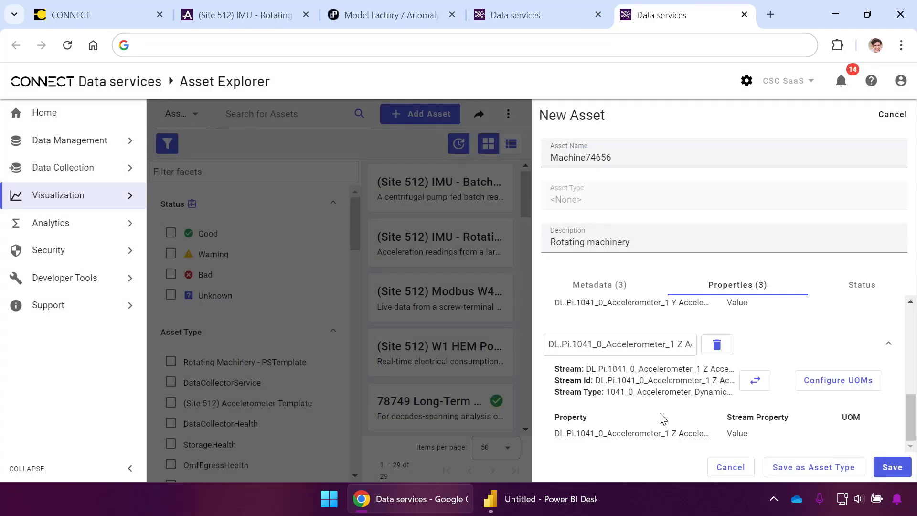
# - Rename the Z and Y accelerometer stream references to "Z Acceleration" and "Y Acceleration"
pyautogui.click(681, 345)
pyautogui.hotkey('ctrl', 'a')
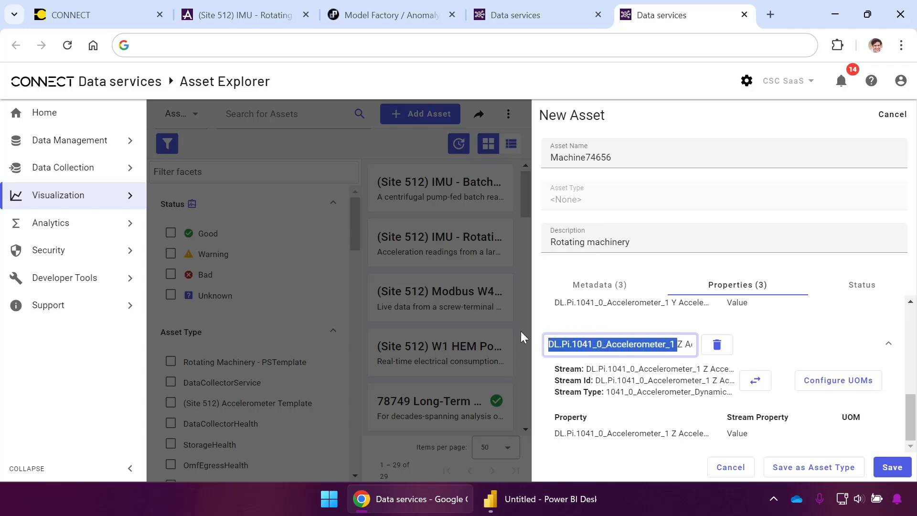
pyautogui.write('Z Acceleration')
pyautogui.scroll(3, 704, 366)
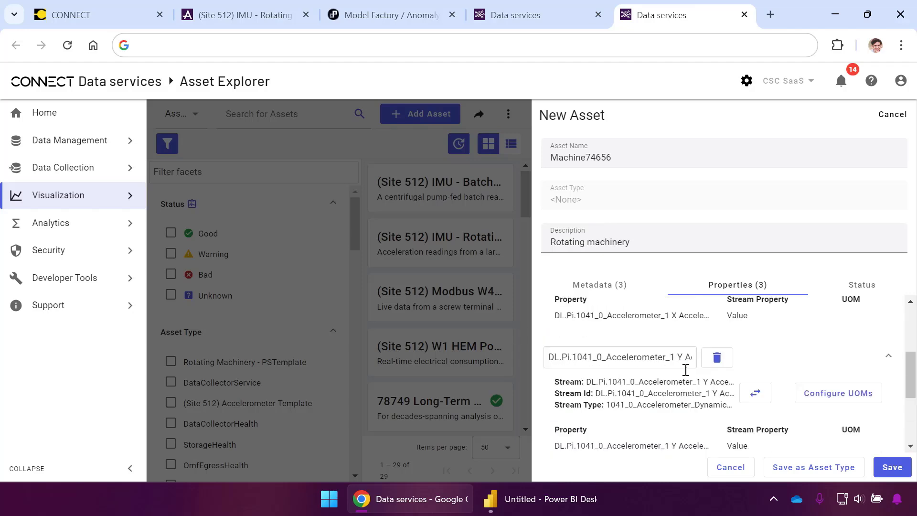
pyautogui.click(678, 358)
pyautogui.hotkey('ctrl', 'a')
pyautogui.write('Y Acceleration')
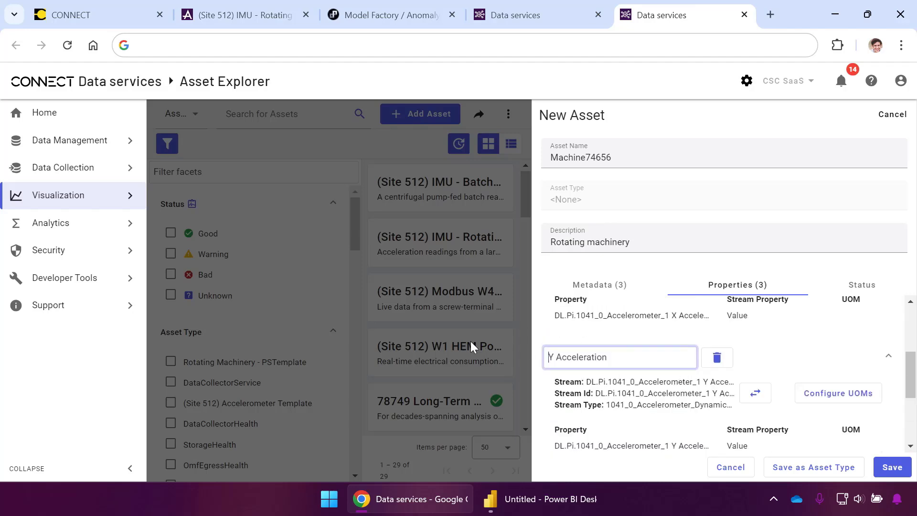
# - Rename the X accelerometer stream reference to "X Acceleration"
pyautogui.scroll(2, 701, 363)
pyautogui.scroll(2, 700, 347)
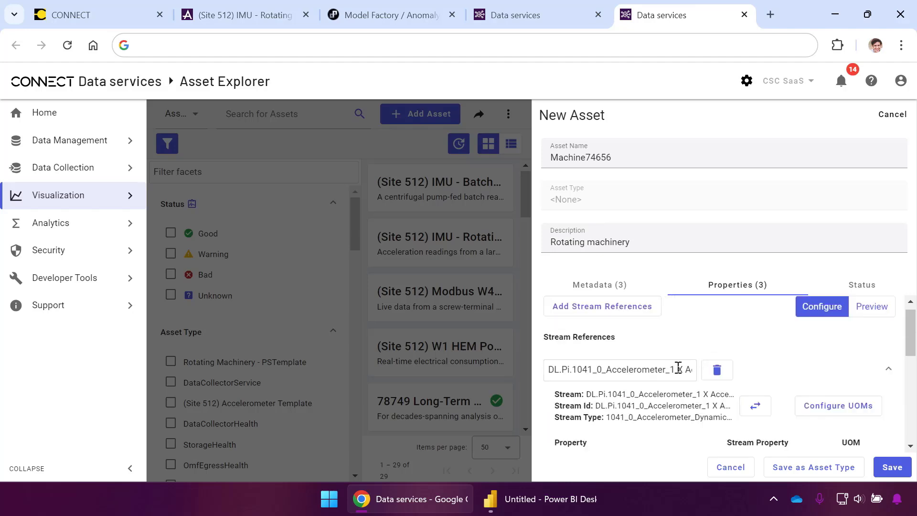
pyautogui.click(678, 369)
pyautogui.hotkey('ctrl', 'a')
pyautogui.write('X Acceleration')
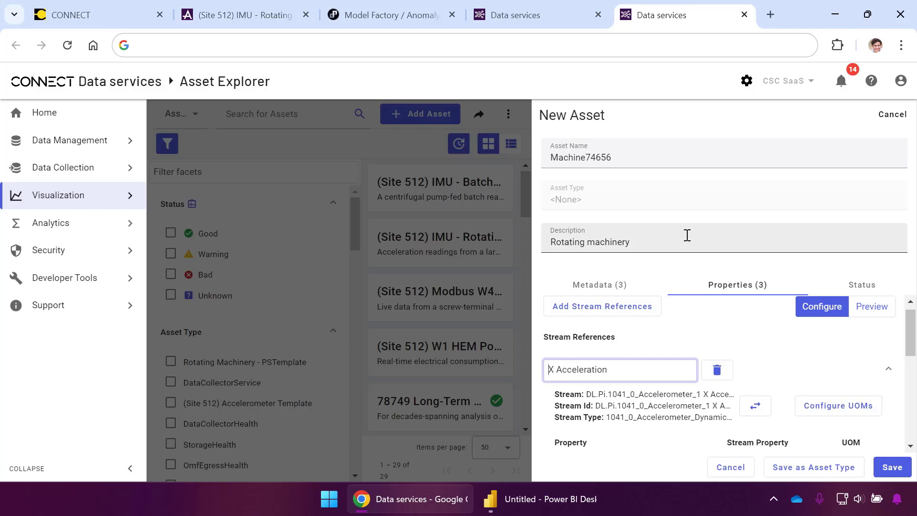
# - Search the streams for *opcua* and add the OpcUa1 DeviceStatus, MAIN1.OpcUa.Streams.2.2 and MAIN1.OpcUa.Streams.2.3 streams as stream references
pyautogui.click(624, 305)
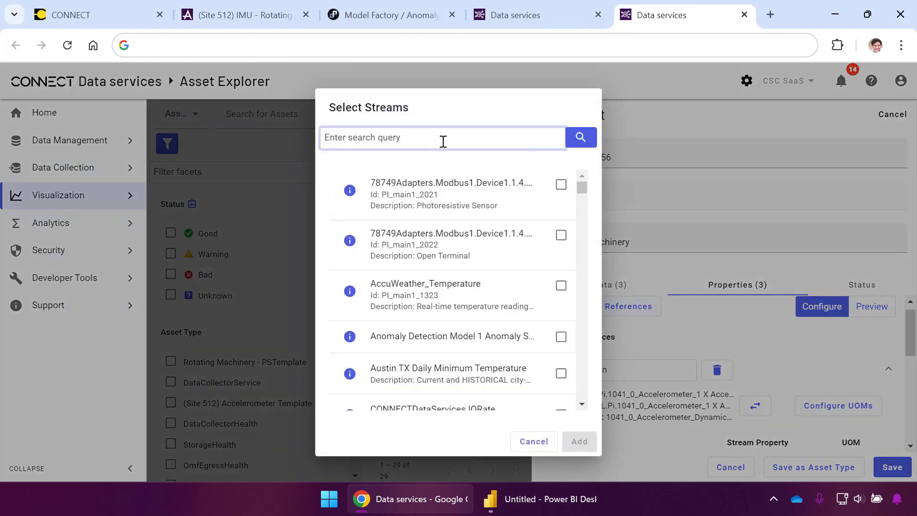
pyautogui.write('*opcua*')
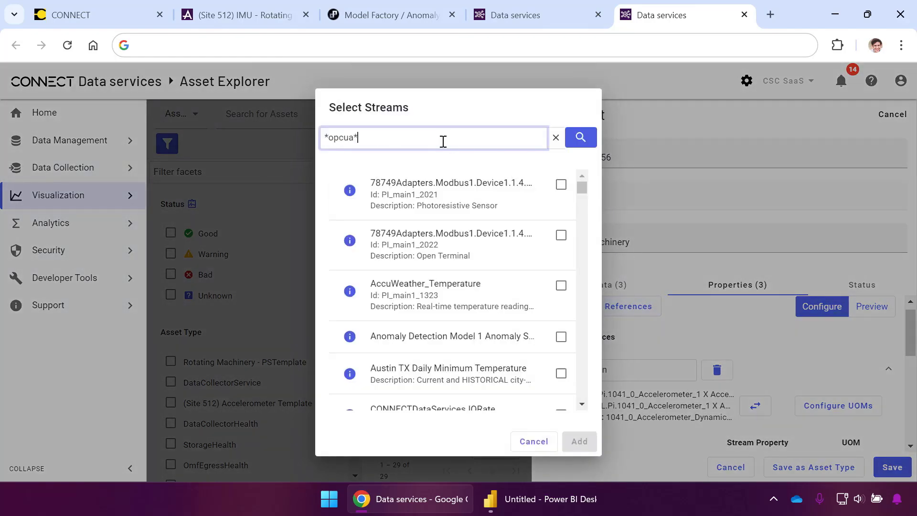
pyautogui.press('Return')
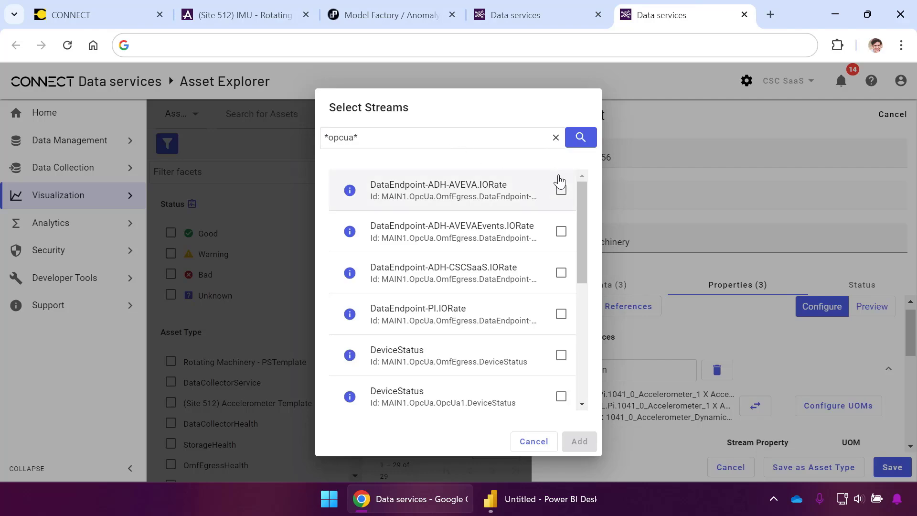
pyautogui.moveTo(583, 185); pyautogui.dragTo(581, 234)
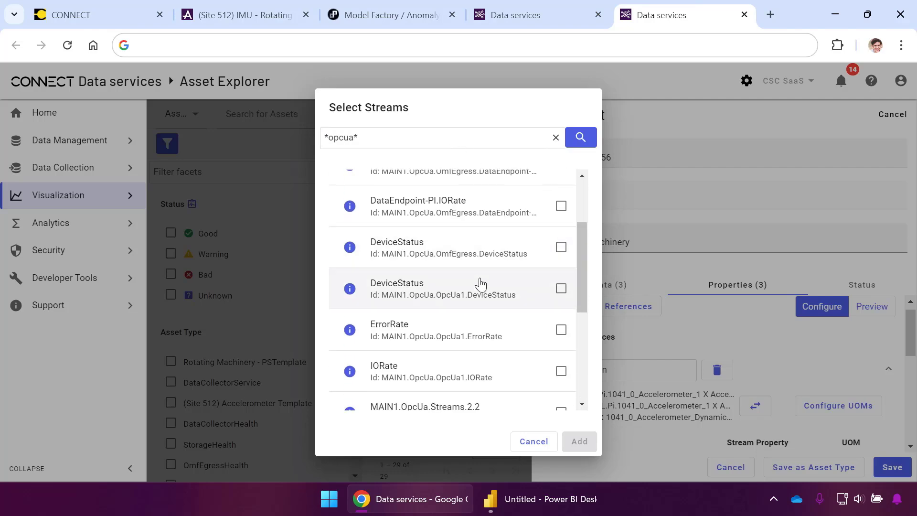
pyautogui.click(561, 289)
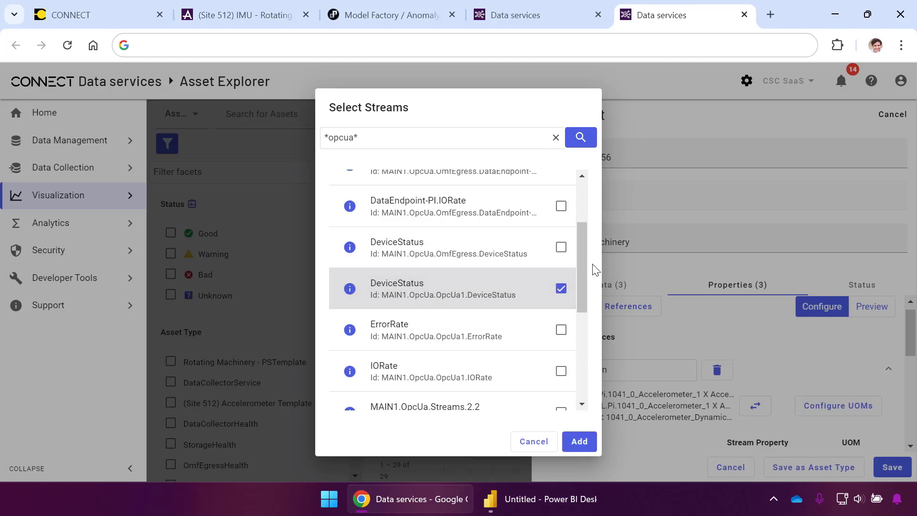
pyautogui.moveTo(586, 253); pyautogui.dragTo(587, 308)
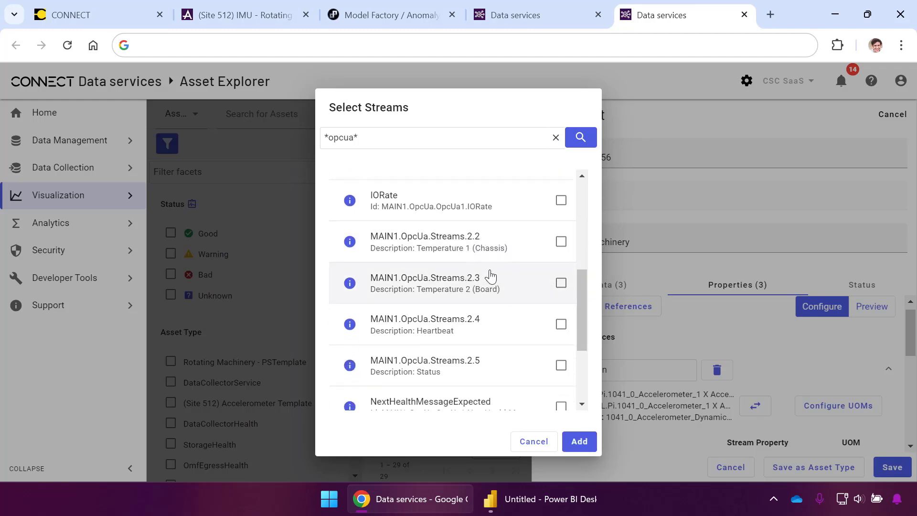
pyautogui.click(561, 242)
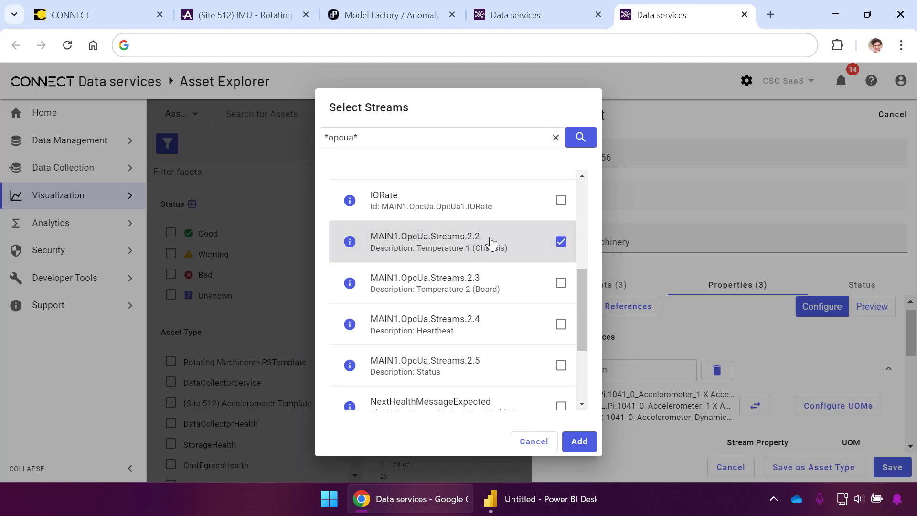
pyautogui.click(562, 282)
pyautogui.click(579, 442)
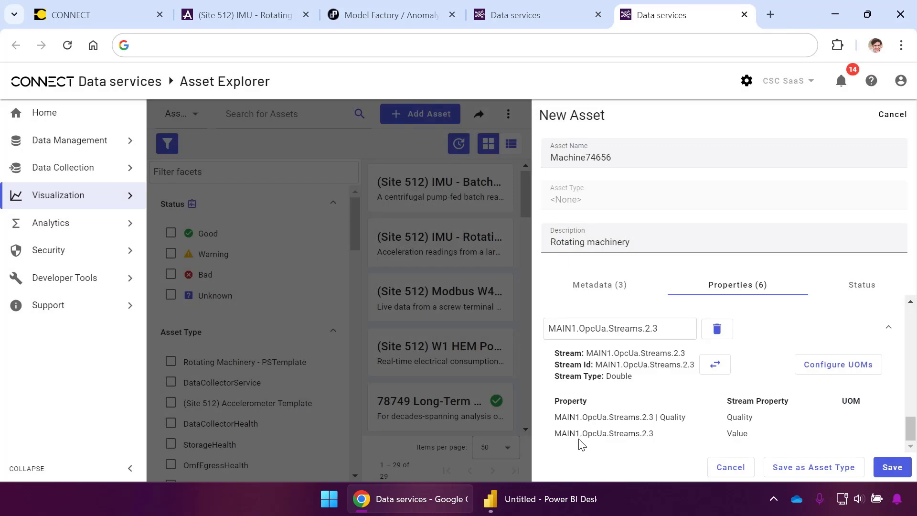
# - Rename the MAIN1.OpcUa.Streams.2.2 reference to "Chassis Temperature" and the MAIN1.OpcUa.Streams.2.3 reference to "Board Temperature"
pyautogui.moveTo(911, 427); pyautogui.dragTo(914, 405)
pyautogui.moveTo(671, 340); pyautogui.dragTo(534, 337)
pyautogui.write('Chassis ')
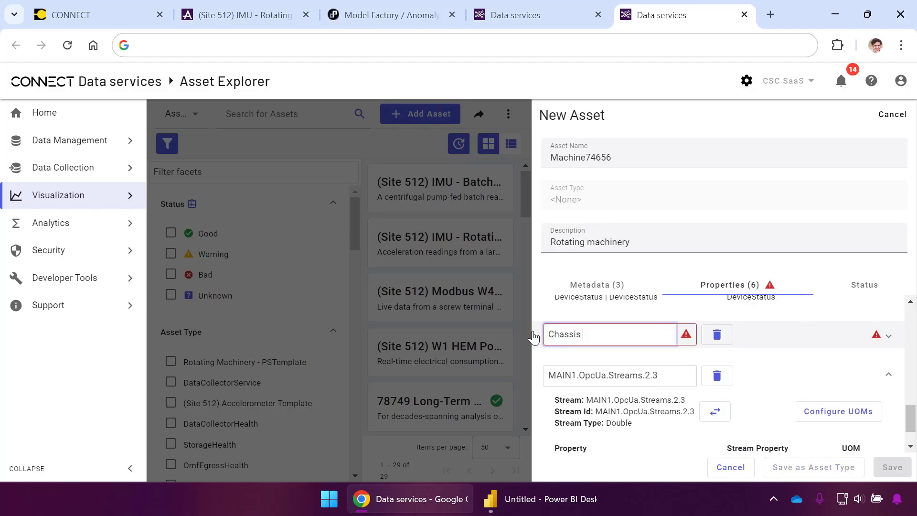
pyautogui.write('Temperature')
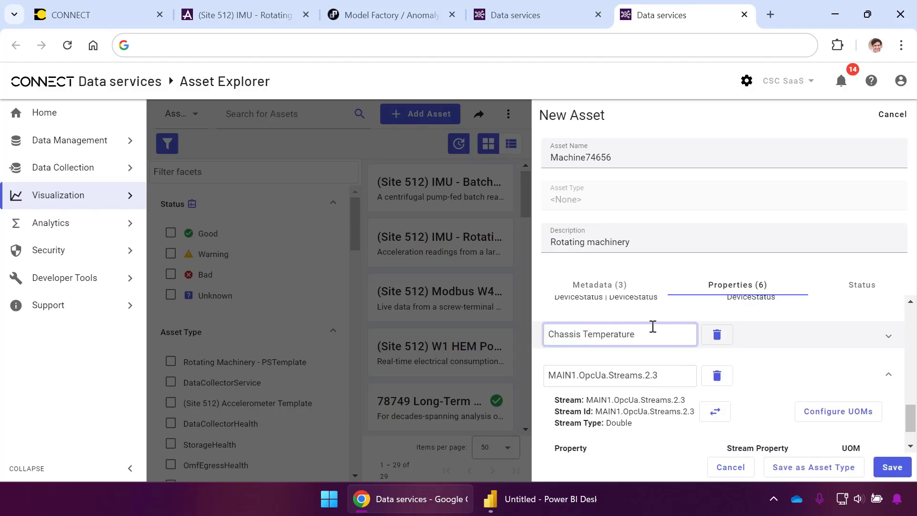
pyautogui.moveTo(681, 377); pyautogui.dragTo(515, 366)
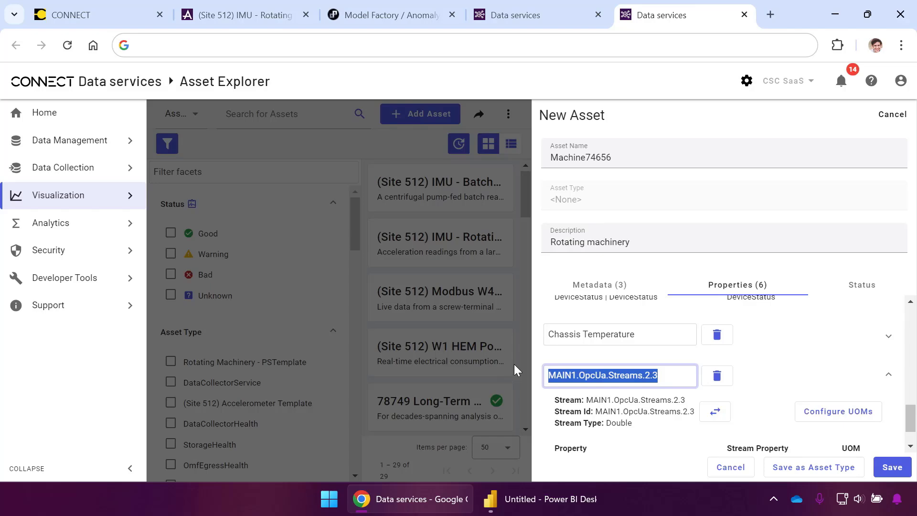
pyautogui.write('Board Temperature')
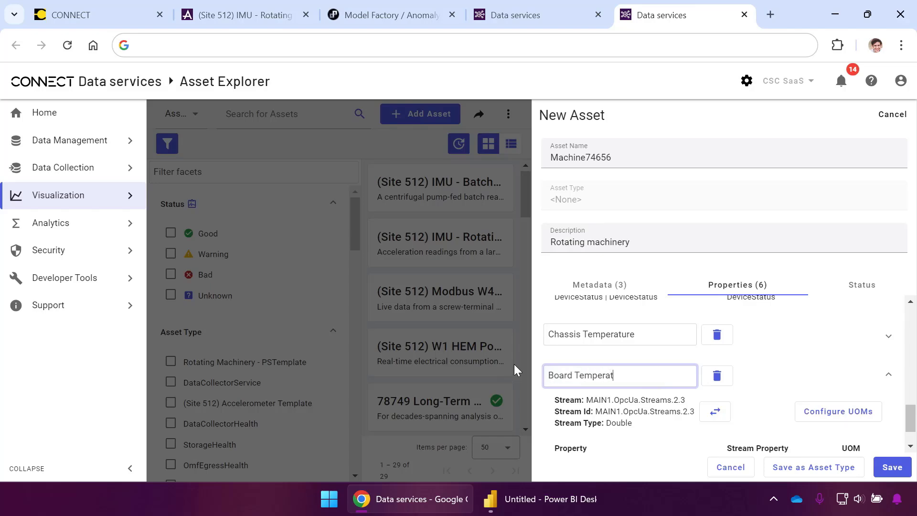
# - Set the unit of measure of the Board Temperature stream's Value property to degree Fahrenheit and save it
pyautogui.click(853, 411)
pyautogui.click(602, 296)
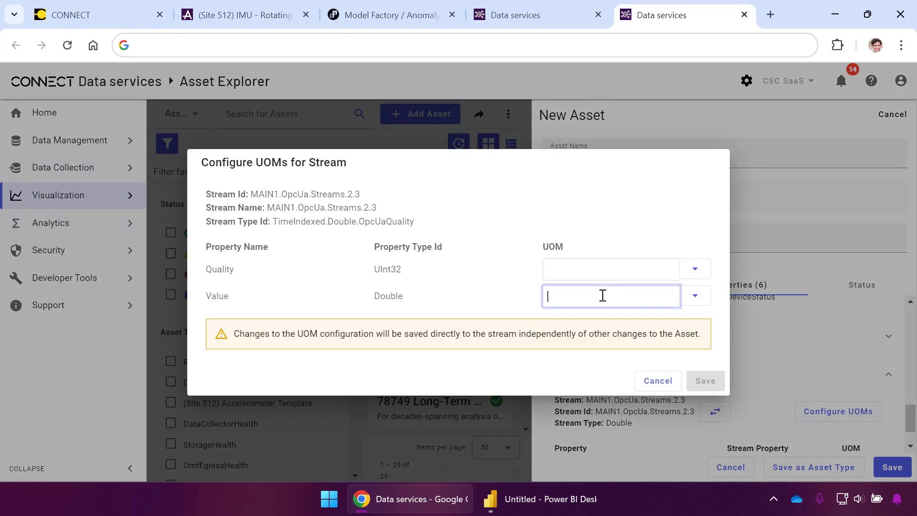
pyautogui.write('deg')
pyautogui.click(614, 435)
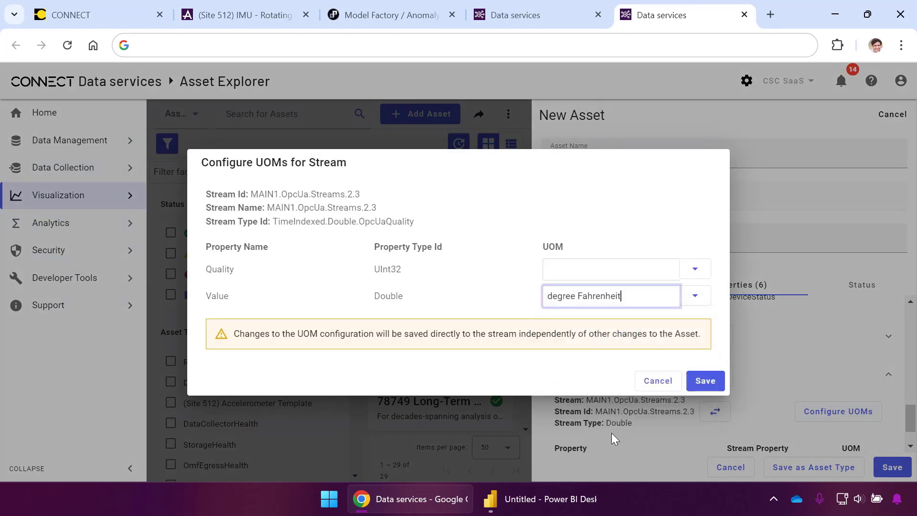
pyautogui.click(704, 380)
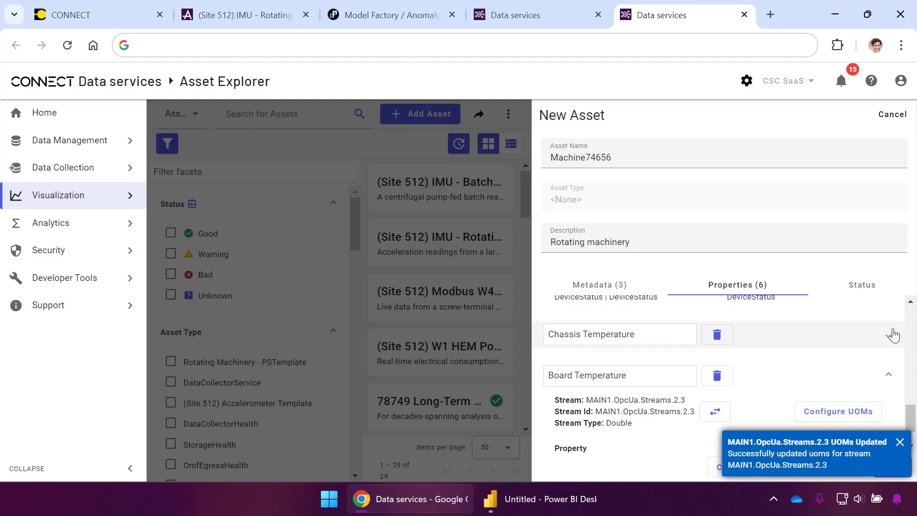
# - Set the unit of measure of the Chassis Temperature stream's Value property to degree Fahrenheit and save it
pyautogui.click(889, 336)
pyautogui.click(840, 375)
pyautogui.click(622, 297)
pyautogui.write('de')
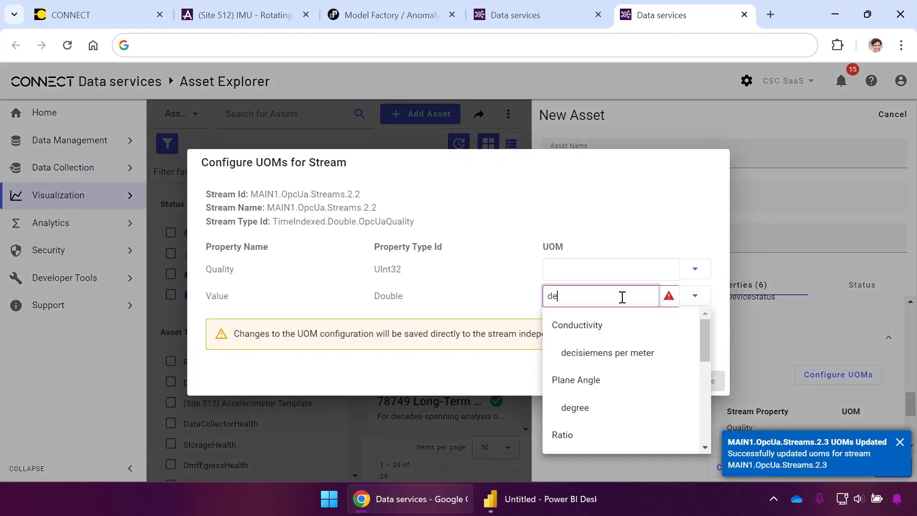
pyautogui.write('g')
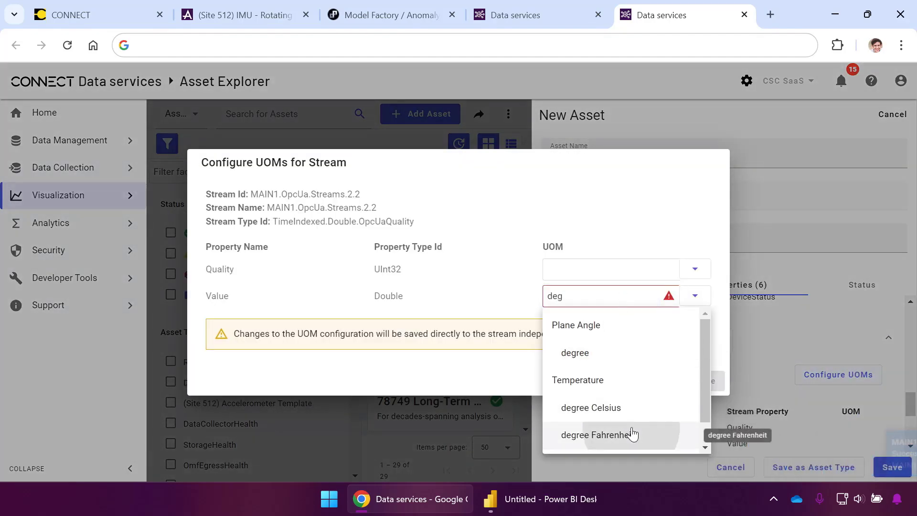
pyautogui.click(630, 433)
pyautogui.click(700, 381)
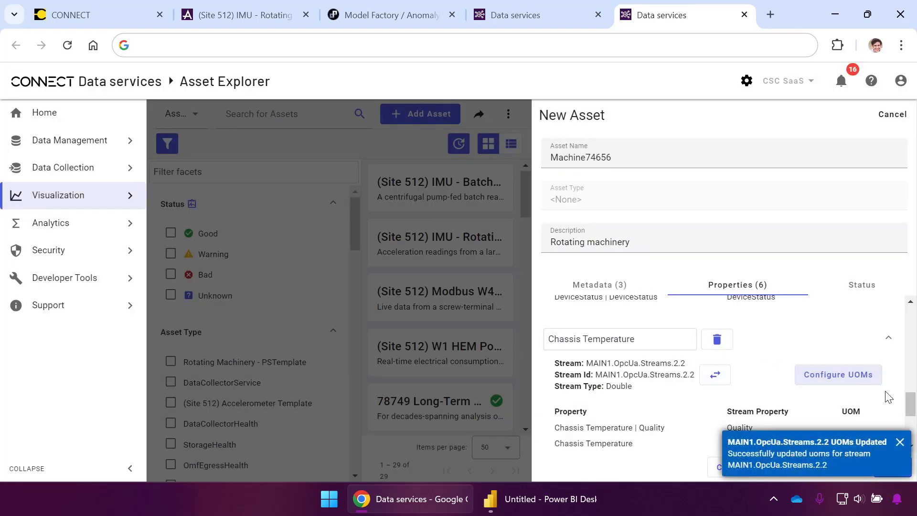
# - Add a status configuration to the asset based on the DeviceStatus | DeviceStatus property
pyautogui.moveTo(912, 409)
pyautogui.mouseDown()
pyautogui.moveTo(913, 364)
pyautogui.moveTo(914, 397)
pyautogui.mouseUp()
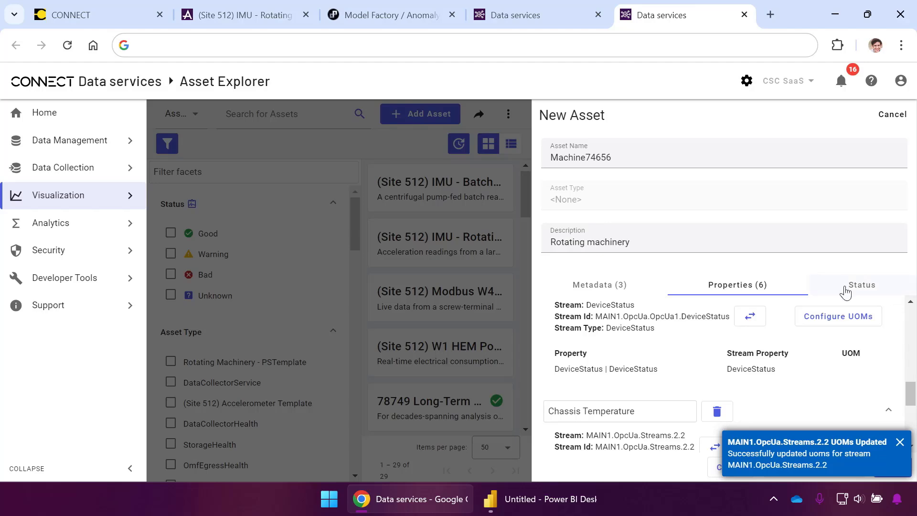
pyautogui.click(863, 285)
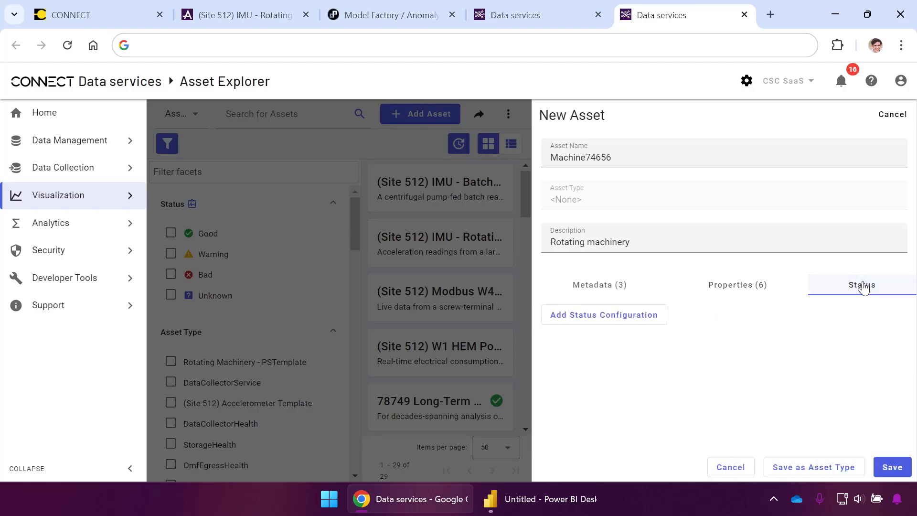
pyautogui.click(658, 314)
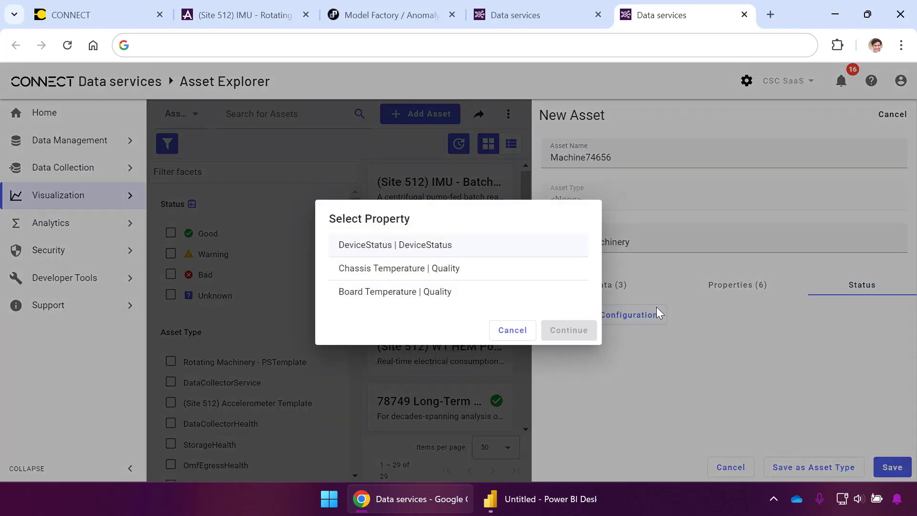
pyautogui.click(410, 246)
pyautogui.click(563, 330)
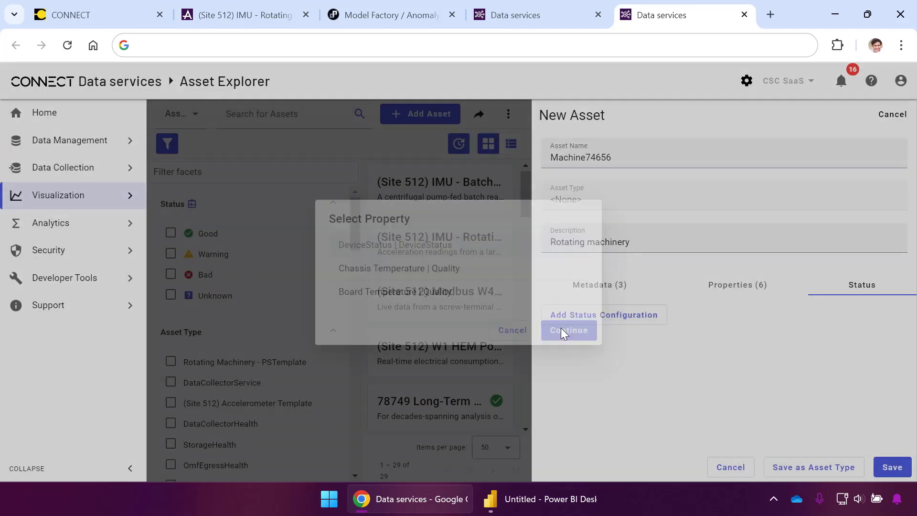
# - Map the "Device in error" value to the Bad status and save the asset
pyautogui.moveTo(915, 353); pyautogui.dragTo(824, 381)
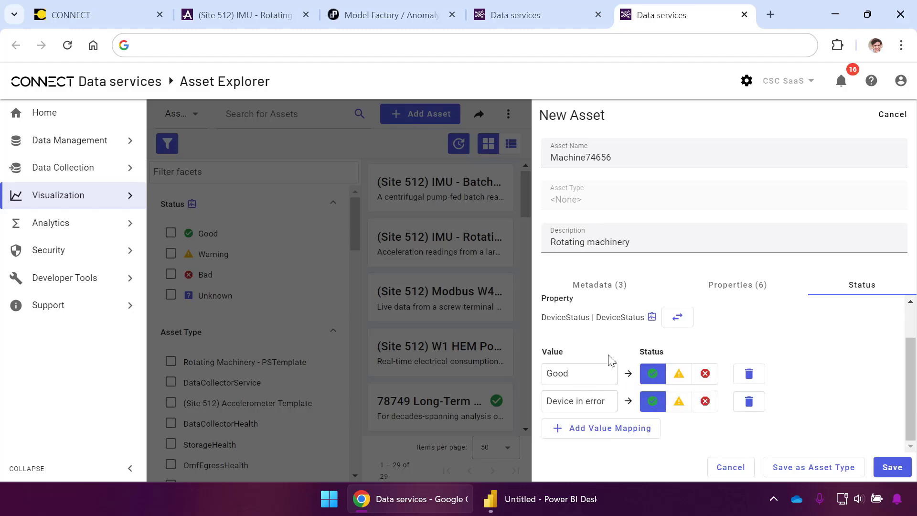
pyautogui.click(705, 401)
pyautogui.click(893, 467)
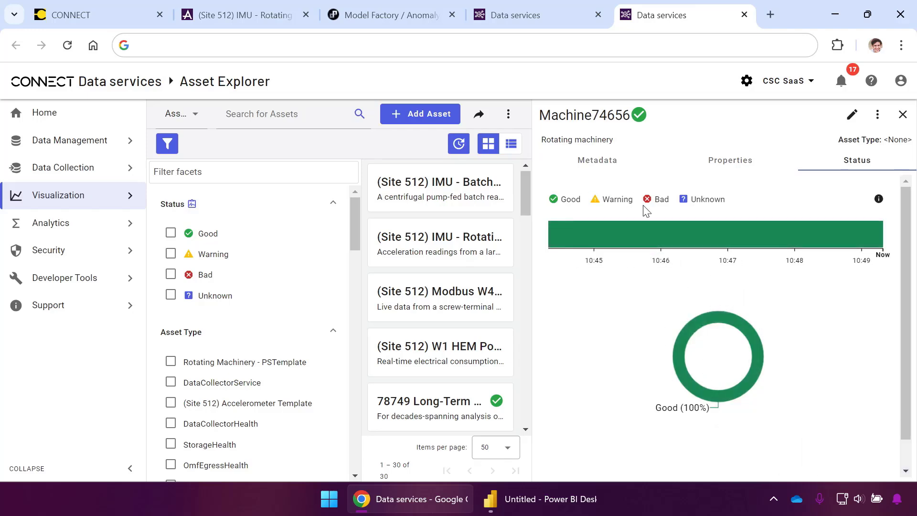
# - Review the saved asset's metadata and its list of properties with their latest values and units
pyautogui.click(723, 166)
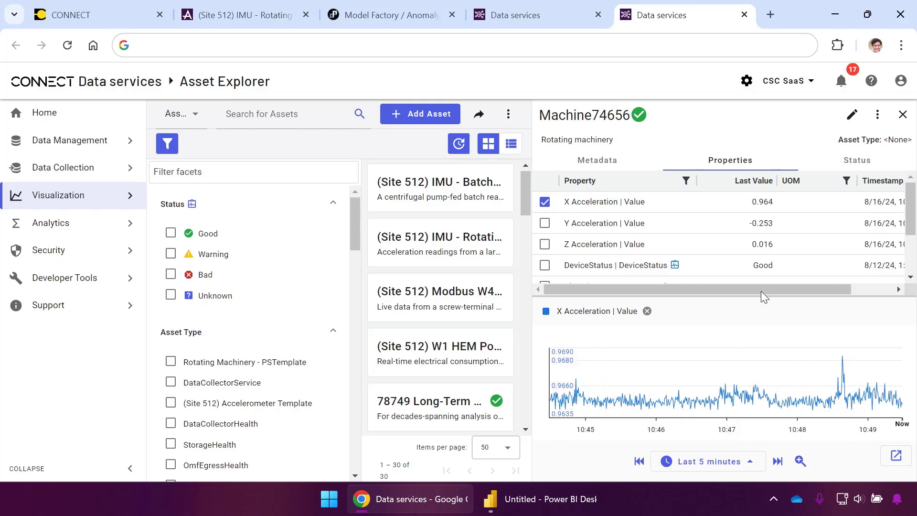
pyautogui.click(606, 163)
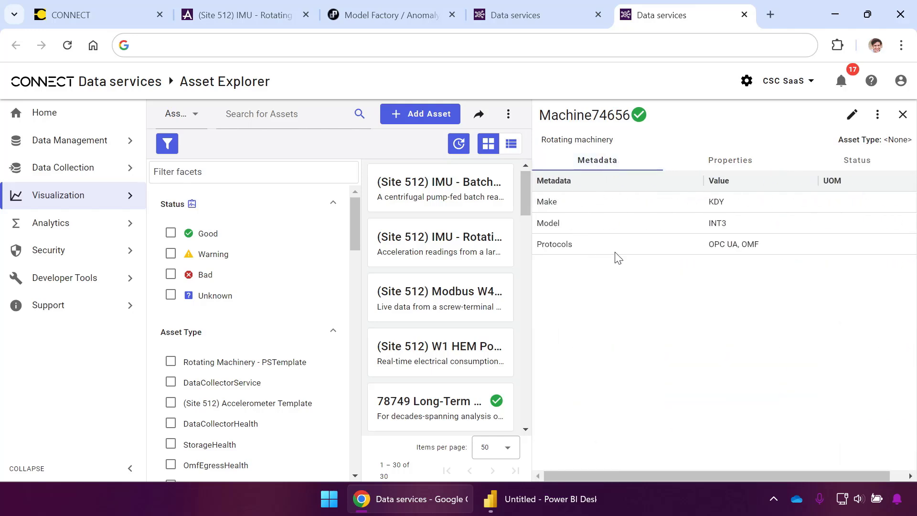
pyautogui.click(739, 157)
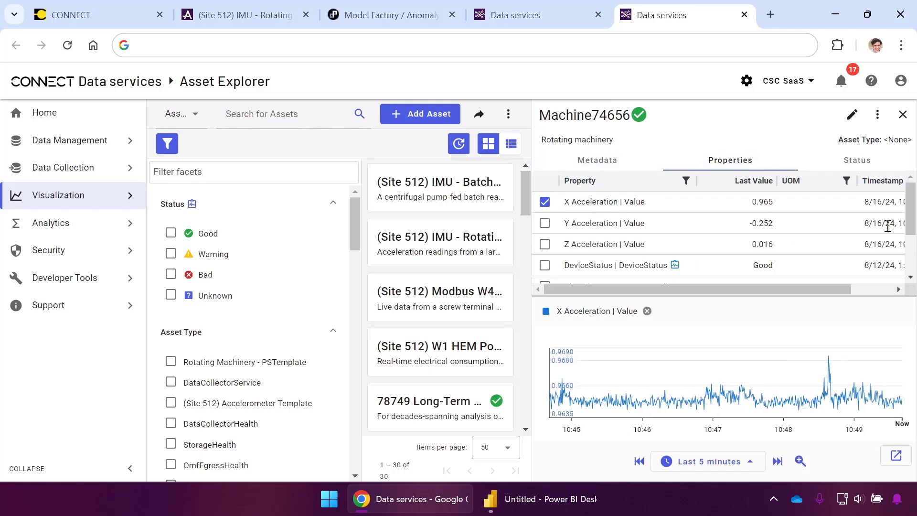
pyautogui.scroll(-2, 915, 210)
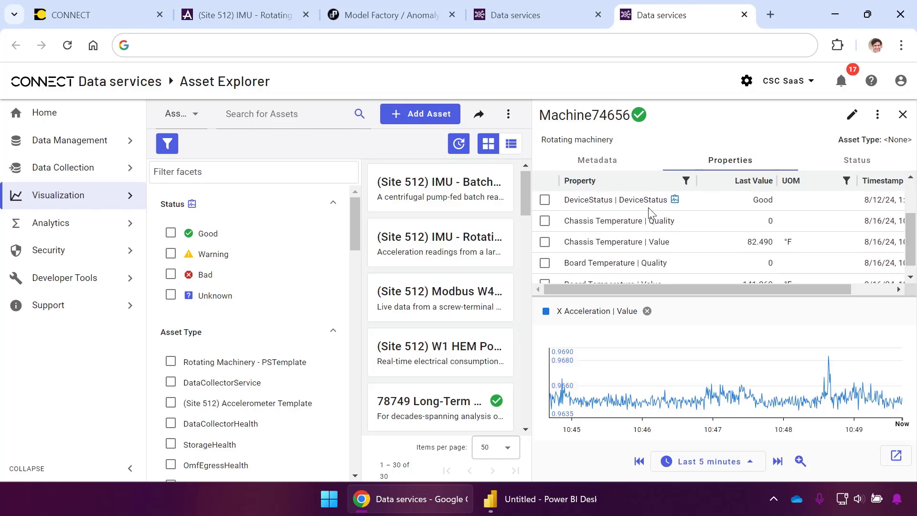
# - Look through the full stream list in the Sequential Data Store for comparison with the asset's organized properties
pyautogui.click(555, 19)
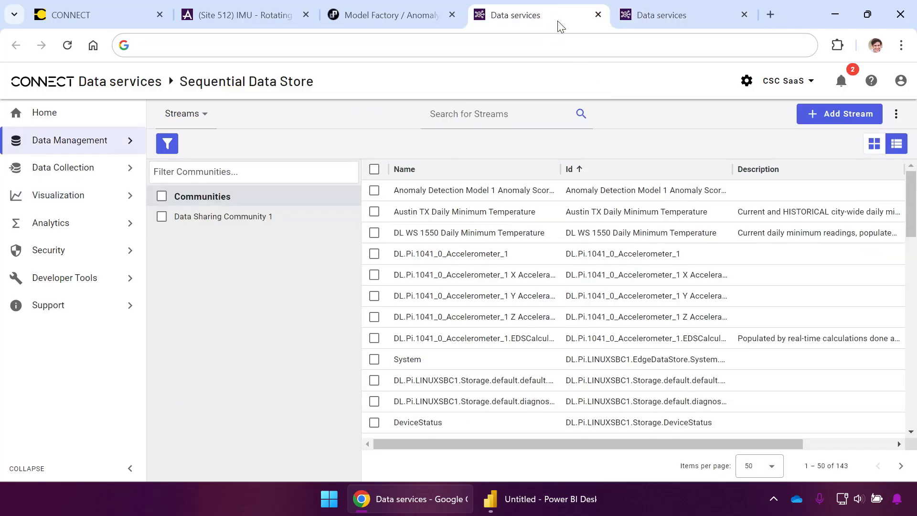
pyautogui.scroll(-1, 915, 191)
pyautogui.scroll(-10, 915, 191)
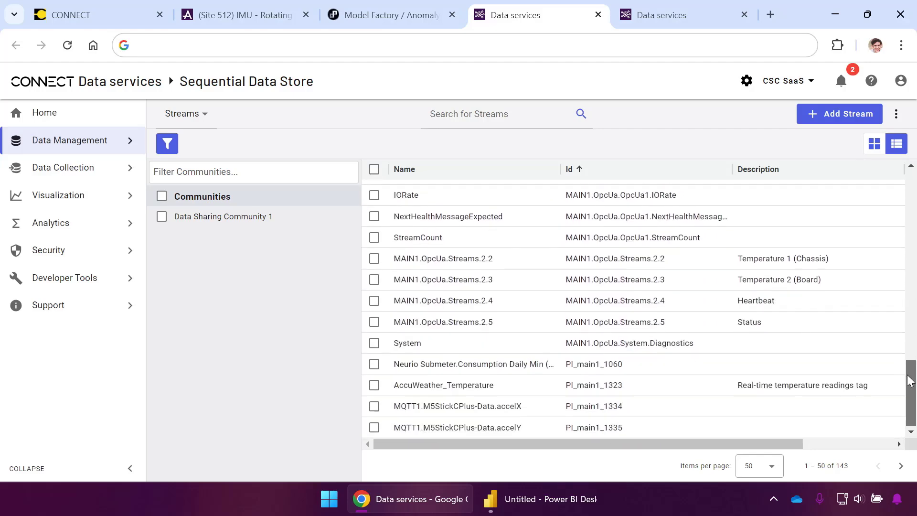
pyautogui.scroll(10, 915, 191)
pyautogui.scroll(1, 915, 192)
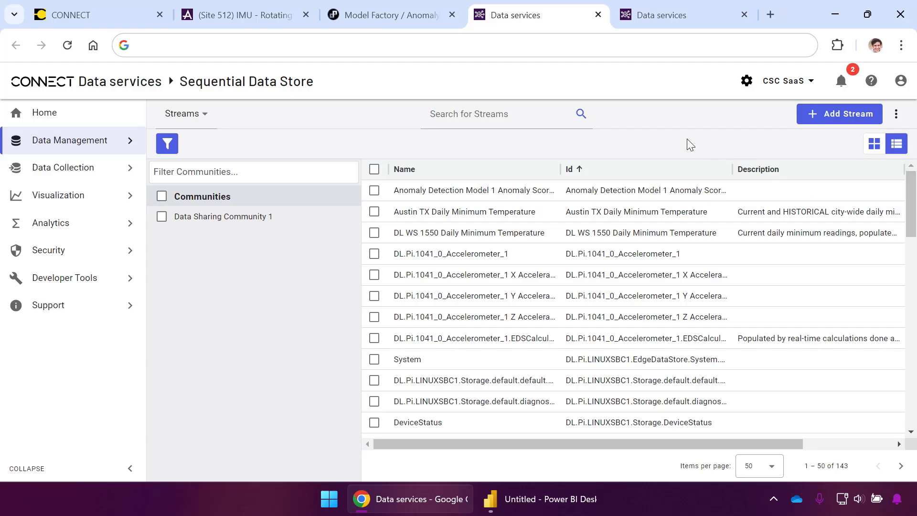
# - Return to the Machine74656 asset in Asset Explorer and add the Z Acceleration value to its trend
pyautogui.click(667, 20)
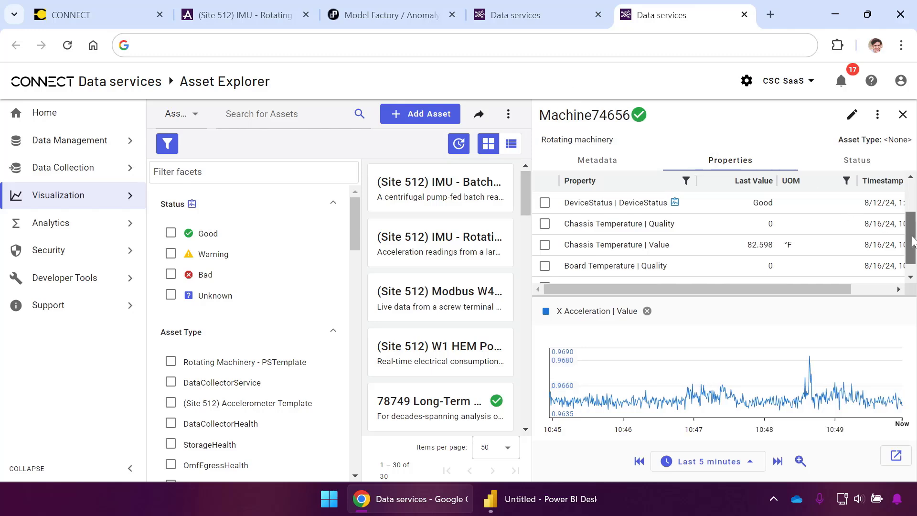
pyautogui.scroll(2, 908, 229)
pyautogui.click(545, 244)
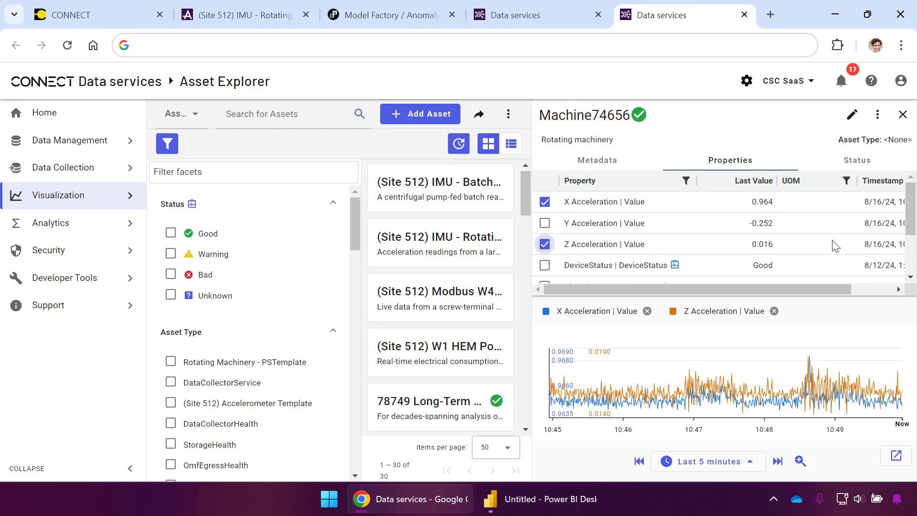
# - Add the Chassis Temperature value to the Machine74656 trend alongside the X and Z Acceleration values
pyautogui.scroll(-1, 909, 233)
pyautogui.scroll(-1, 909, 233)
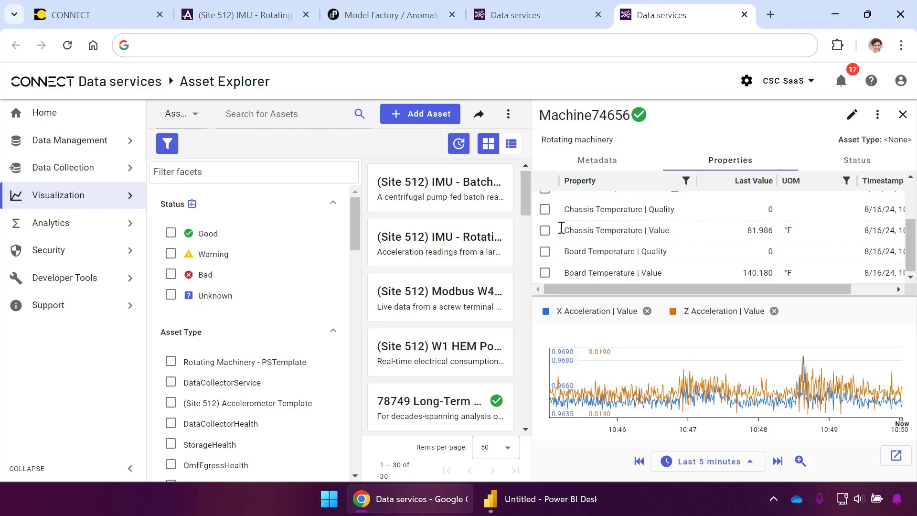
pyautogui.click(544, 231)
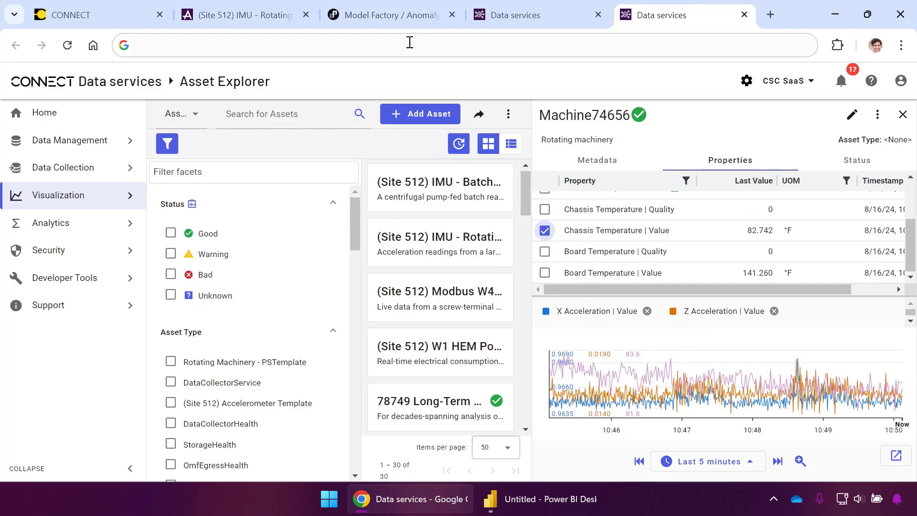
# - Look at the Rotating Machinery Chassis 1 monitoring dashboard and the Sequential Data Store streams for comparison with the Machine74656 trend
pyautogui.click(404, 14)
pyautogui.click(256, 13)
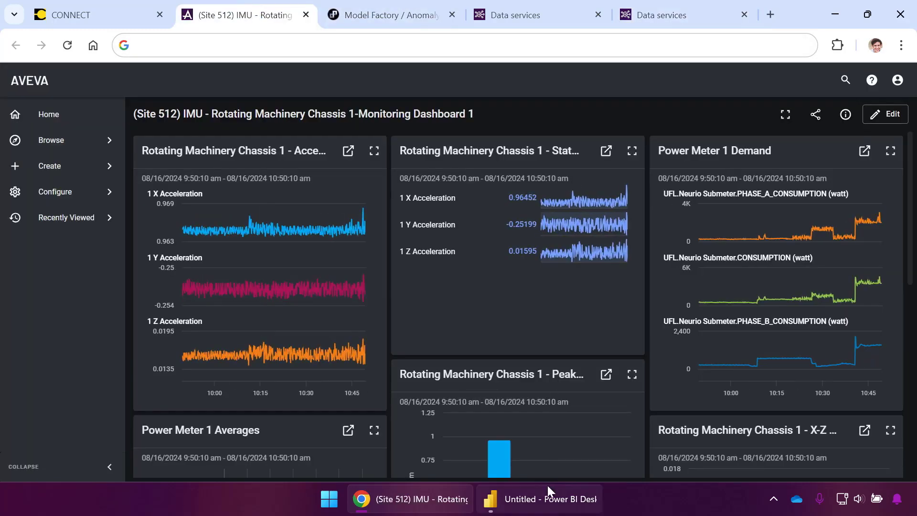
pyautogui.click(669, 15)
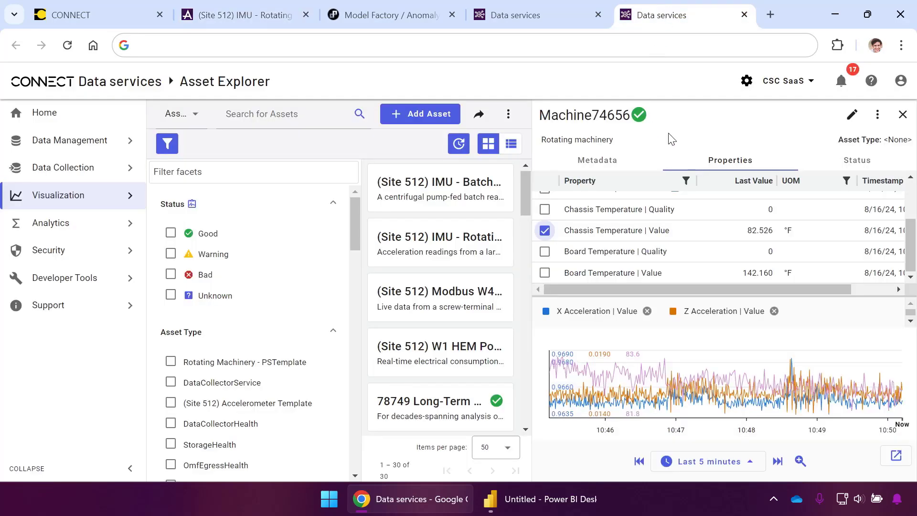
pyautogui.click(550, 15)
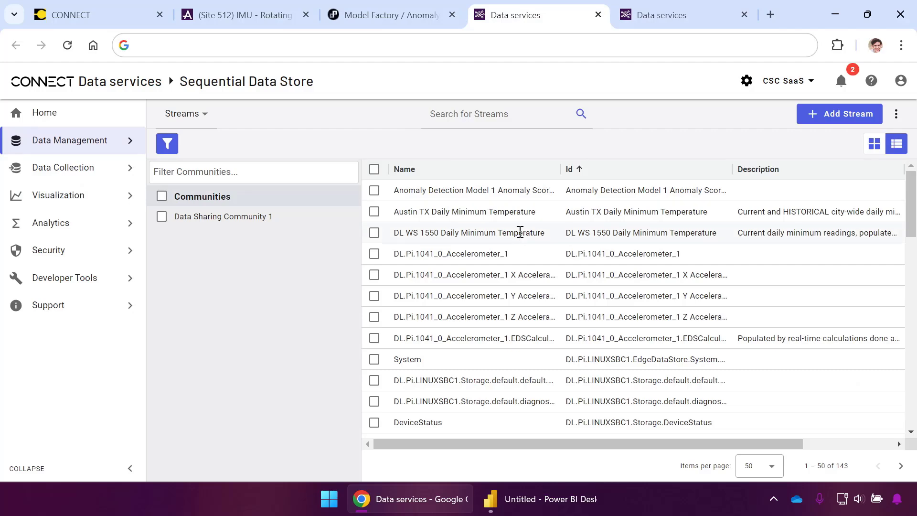
pyautogui.click(670, 17)
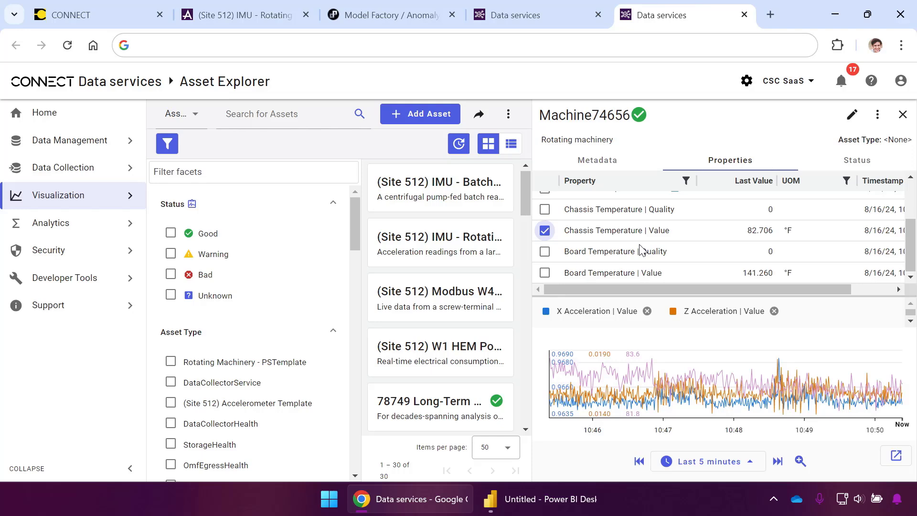
pyautogui.moveTo(138, 142)
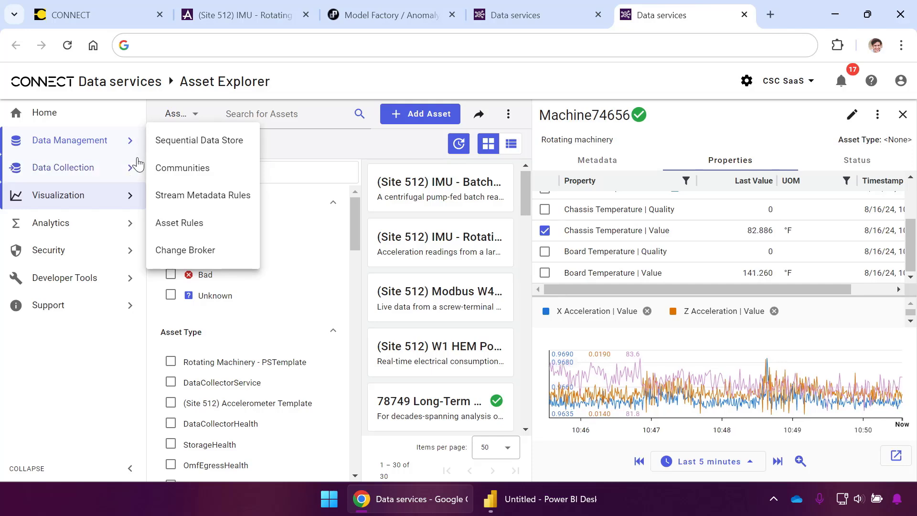
pyautogui.moveTo(134, 170)
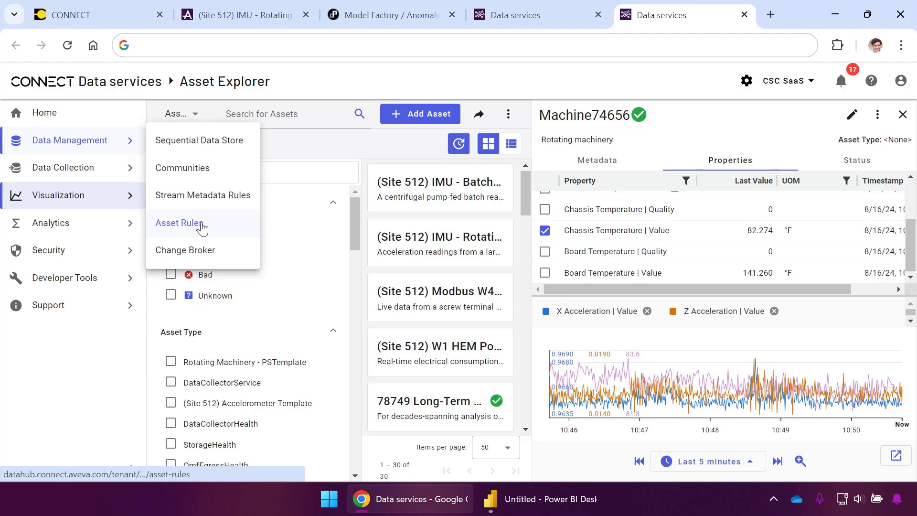
pyautogui.click(543, 16)
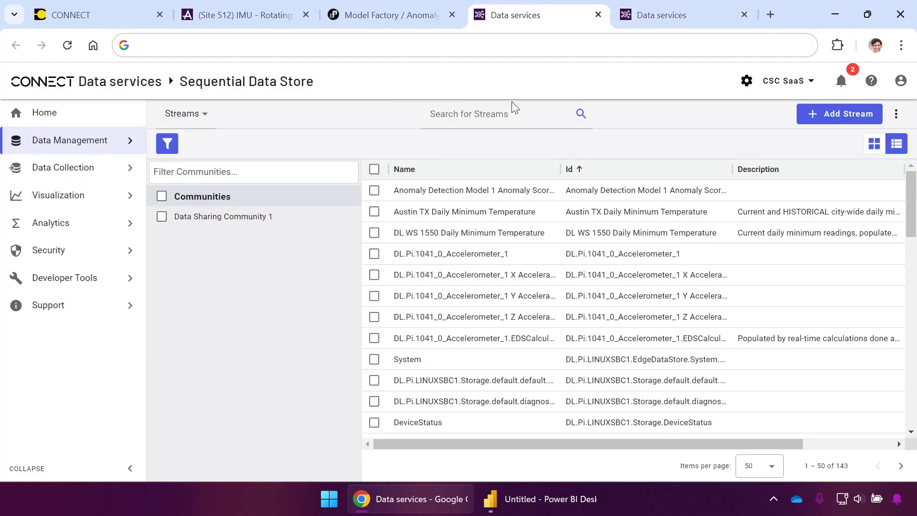
pyautogui.click(675, 20)
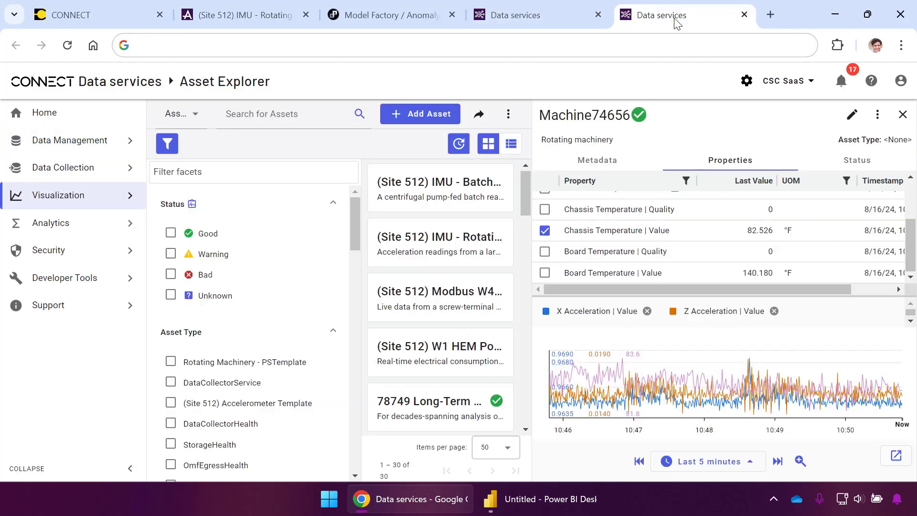
pyautogui.moveTo(139, 277)
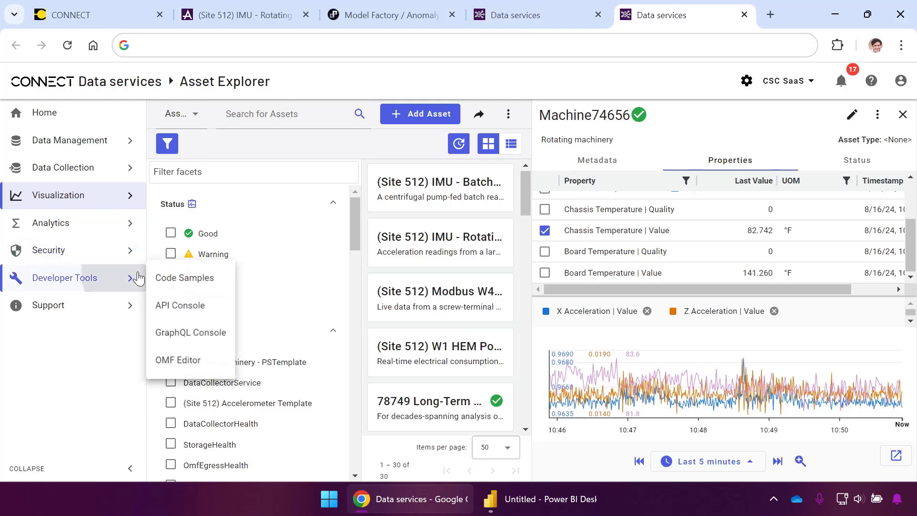
pyautogui.click(196, 320)
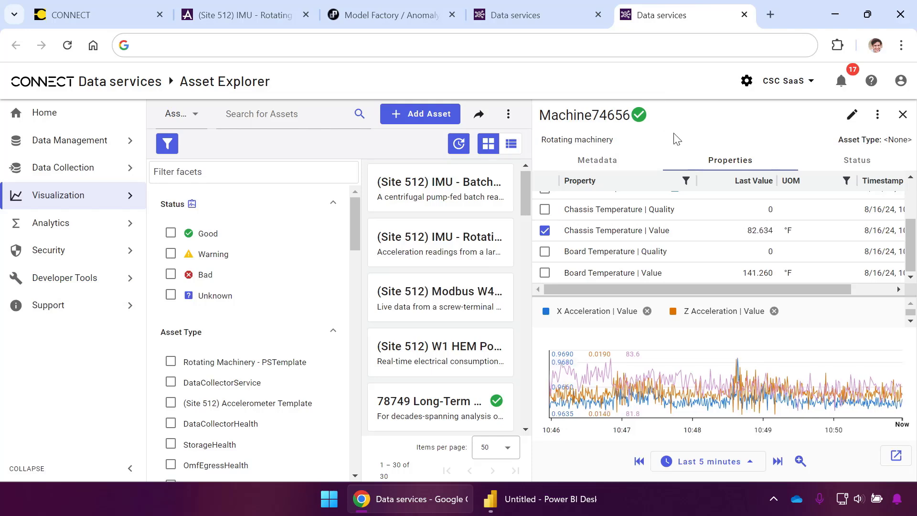
# - Revisit the raw stream list and the Chassis 1 monitoring dashboard, and return to the Machine74656 asset in Asset Explorer
pyautogui.click(560, 14)
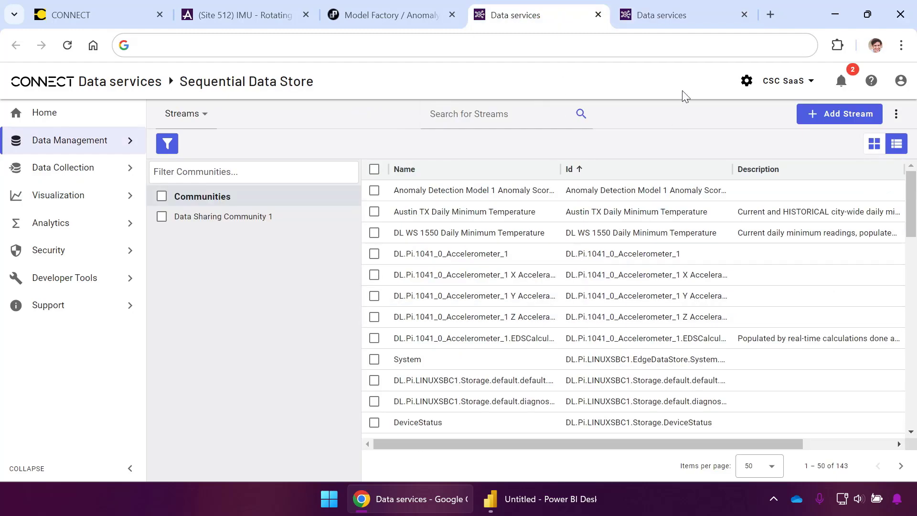
pyautogui.click(705, 11)
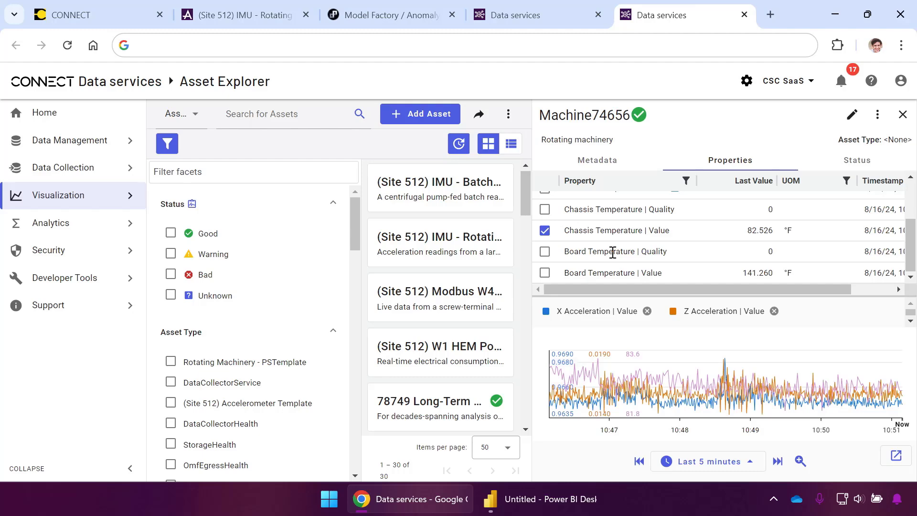
pyautogui.click(234, 6)
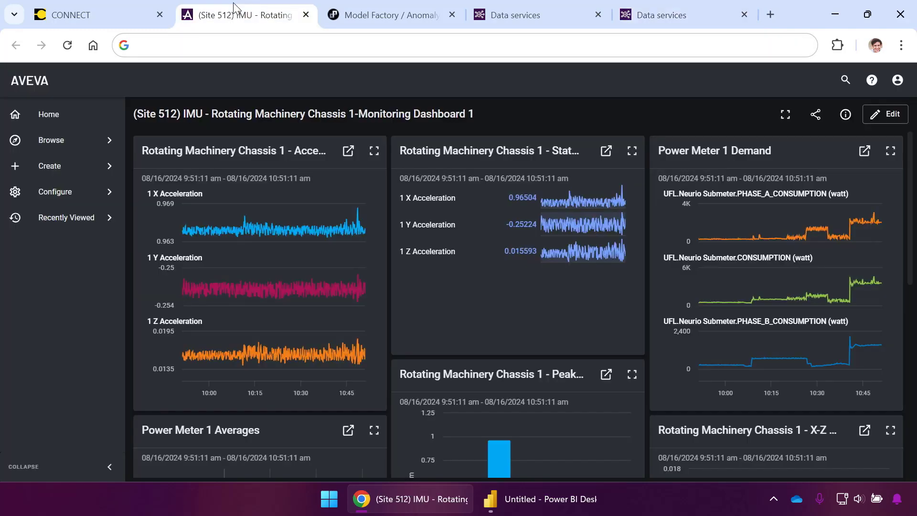
pyautogui.click(679, 15)
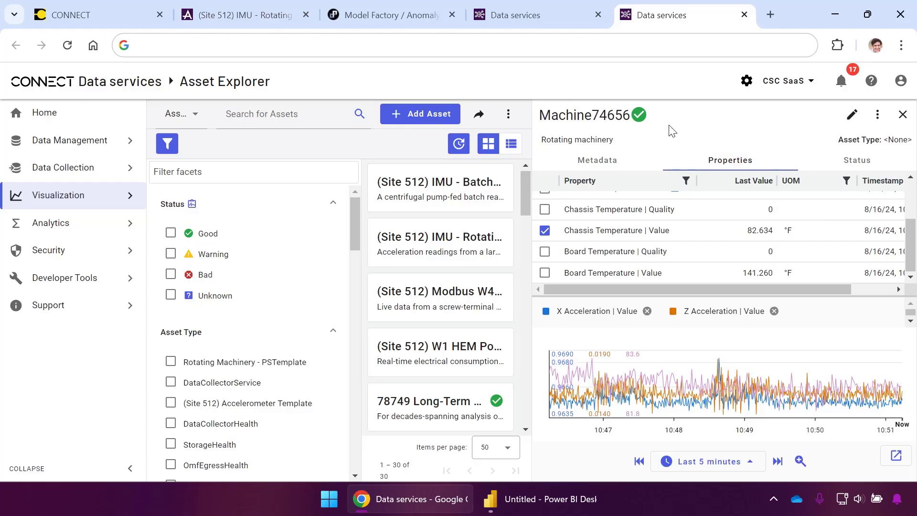